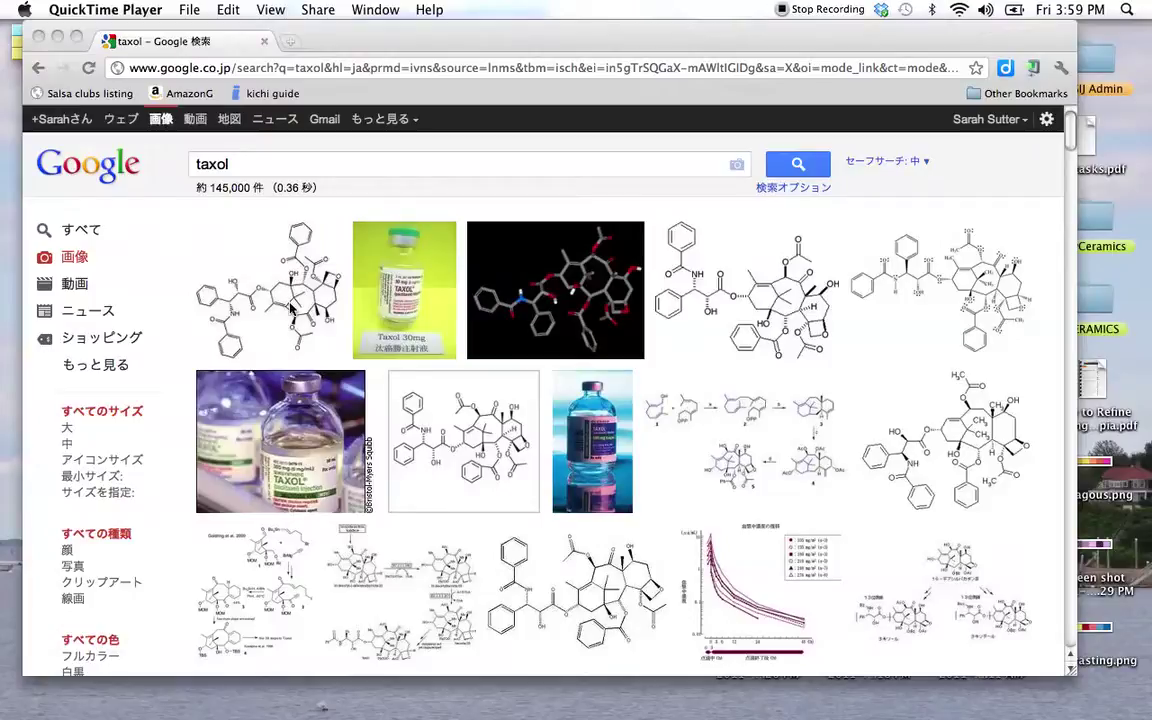
# - Bring the Chrome window forward and look over the taxol image results
pyautogui.click(292, 320)
pyautogui.moveTo(260, 300)
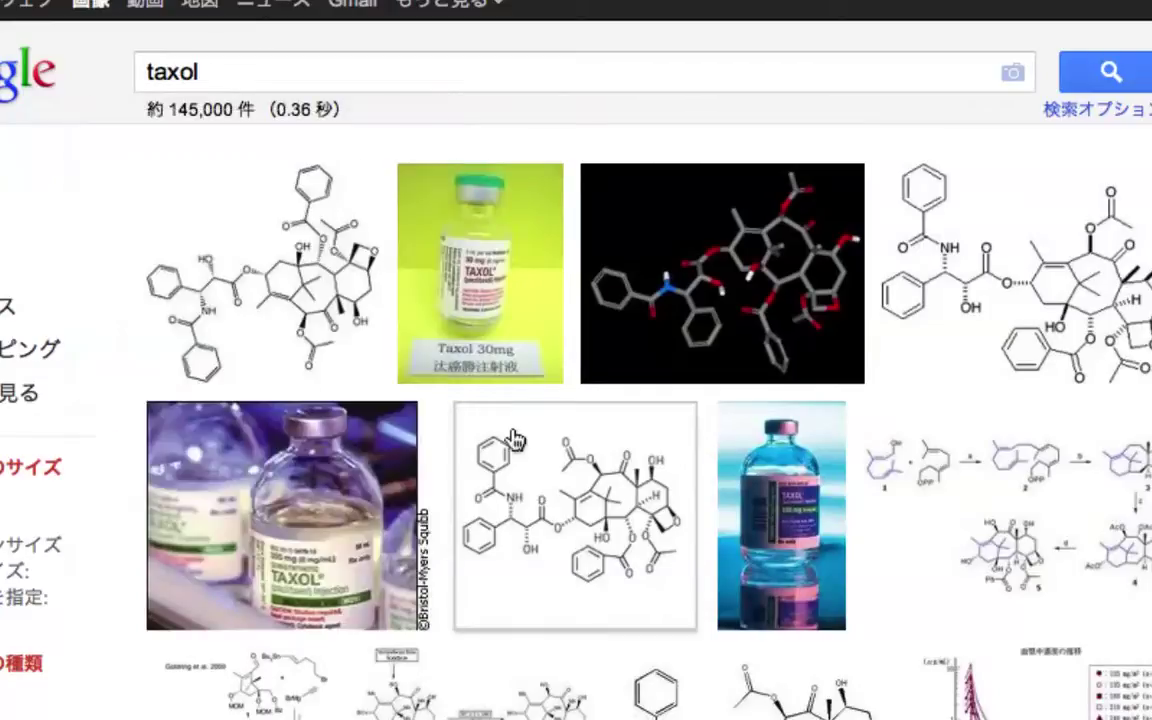
pyautogui.moveTo(494, 440)
pyautogui.scroll(-3, 548, 492)
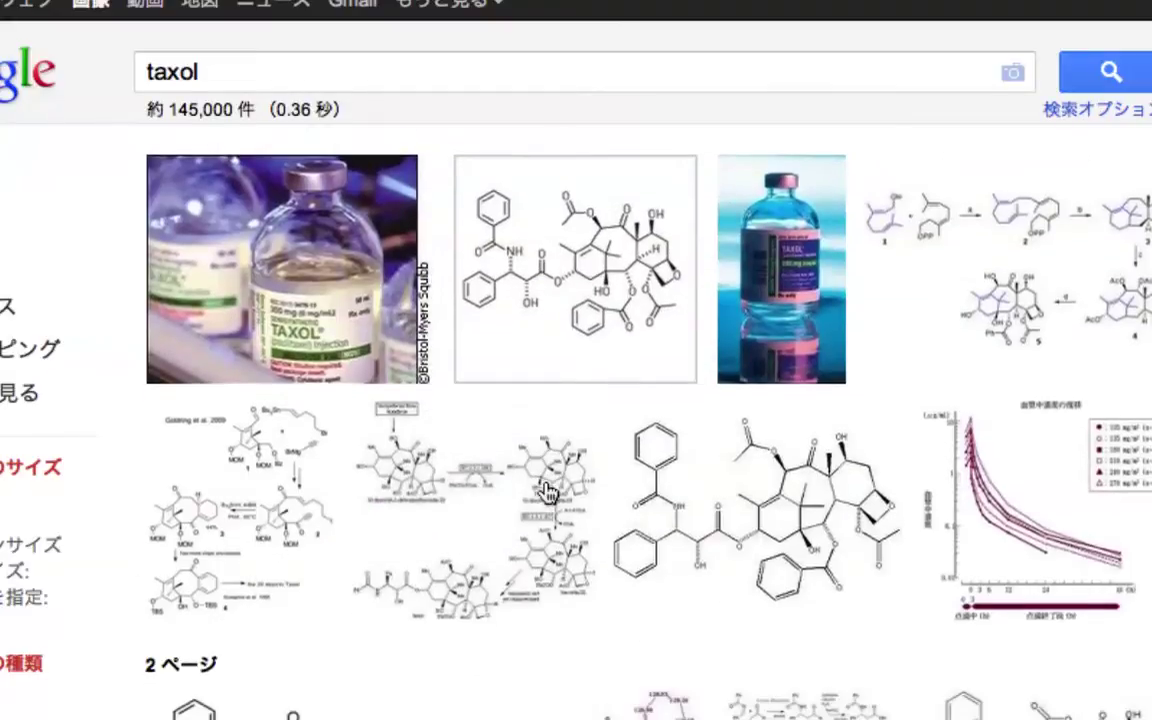
pyautogui.moveTo(648, 517)
pyautogui.scroll(-2, 522, 553)
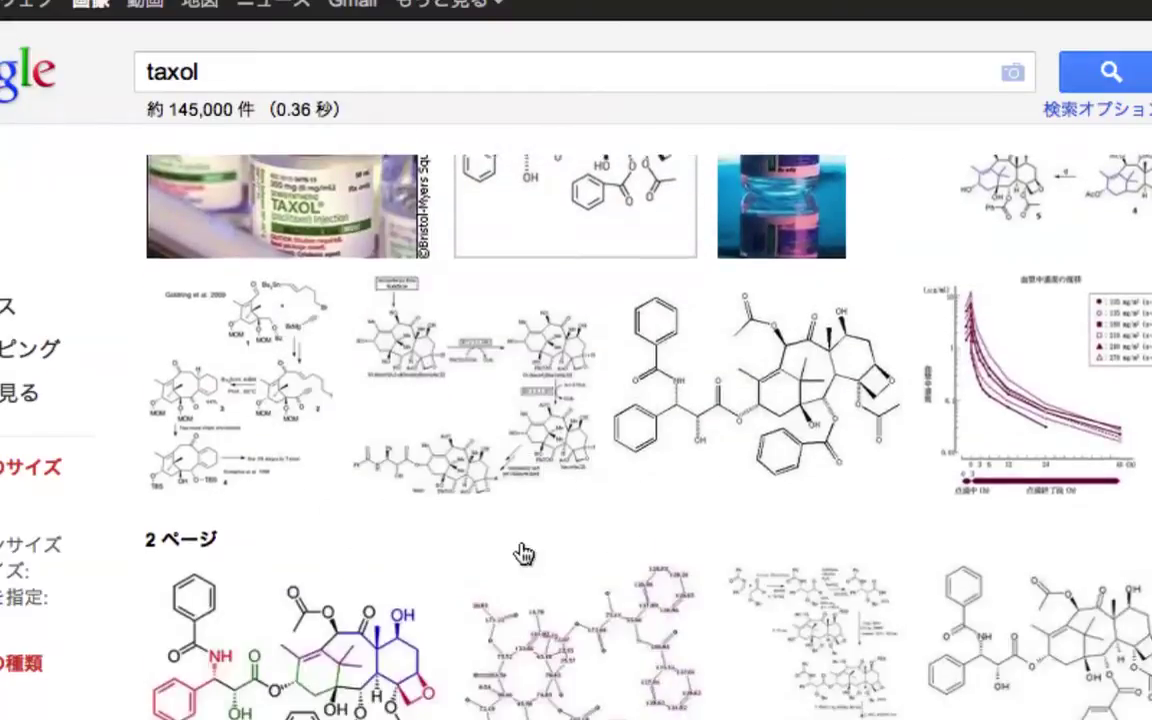
pyautogui.scroll(5, 522, 553)
pyautogui.moveTo(783, 303)
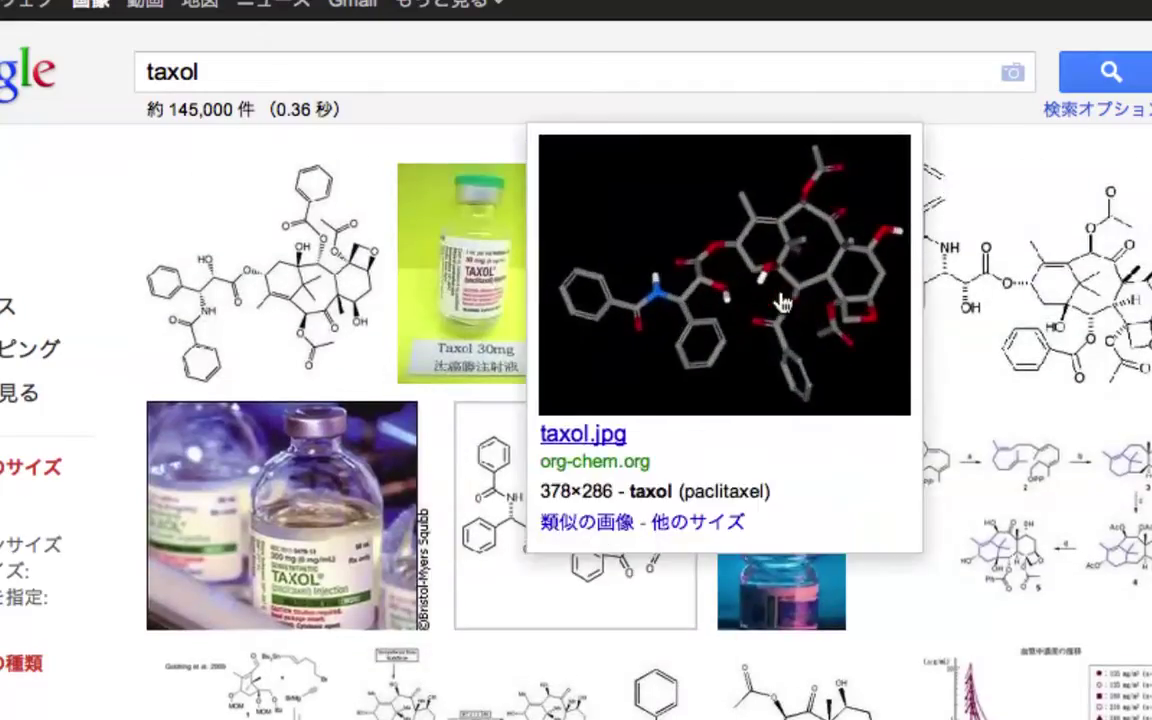
pyautogui.moveTo(1000, 296)
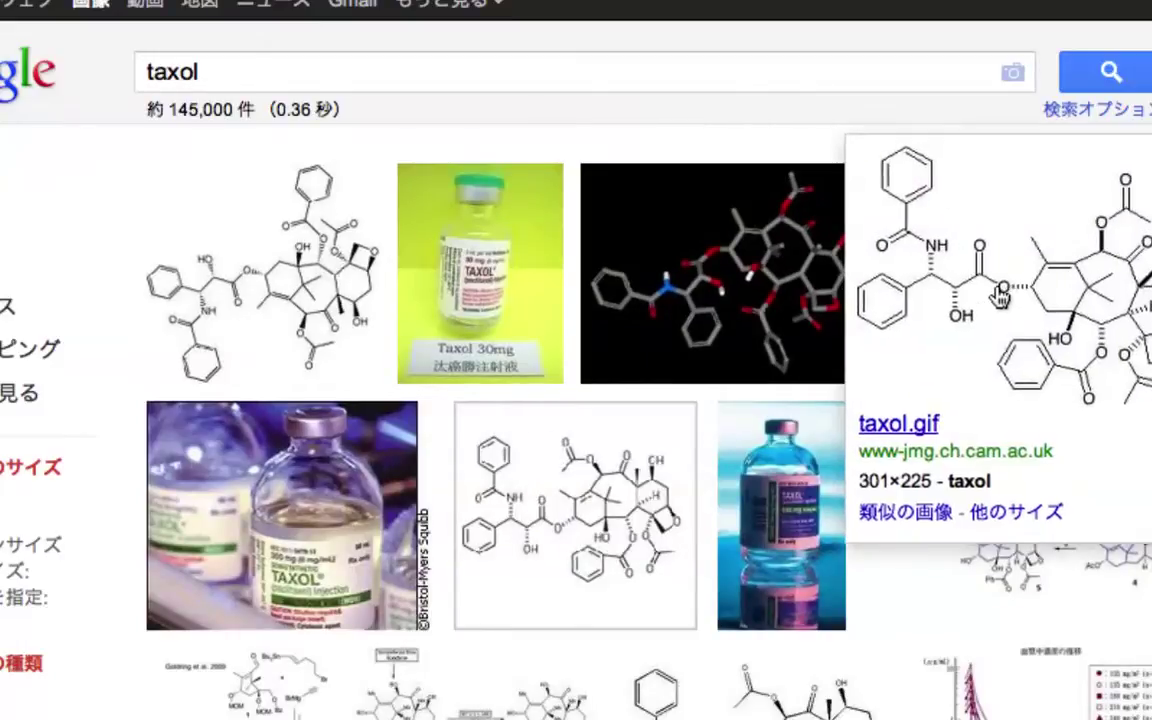
pyautogui.moveTo(525, 324)
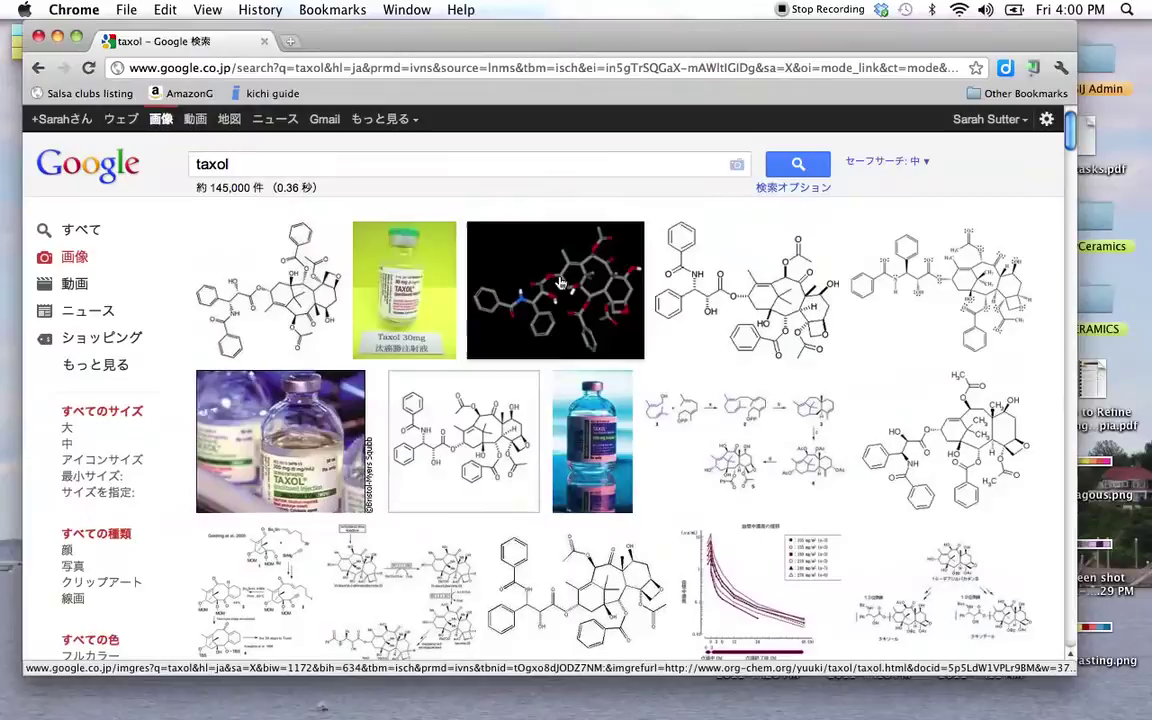
pyautogui.moveTo(505, 256)
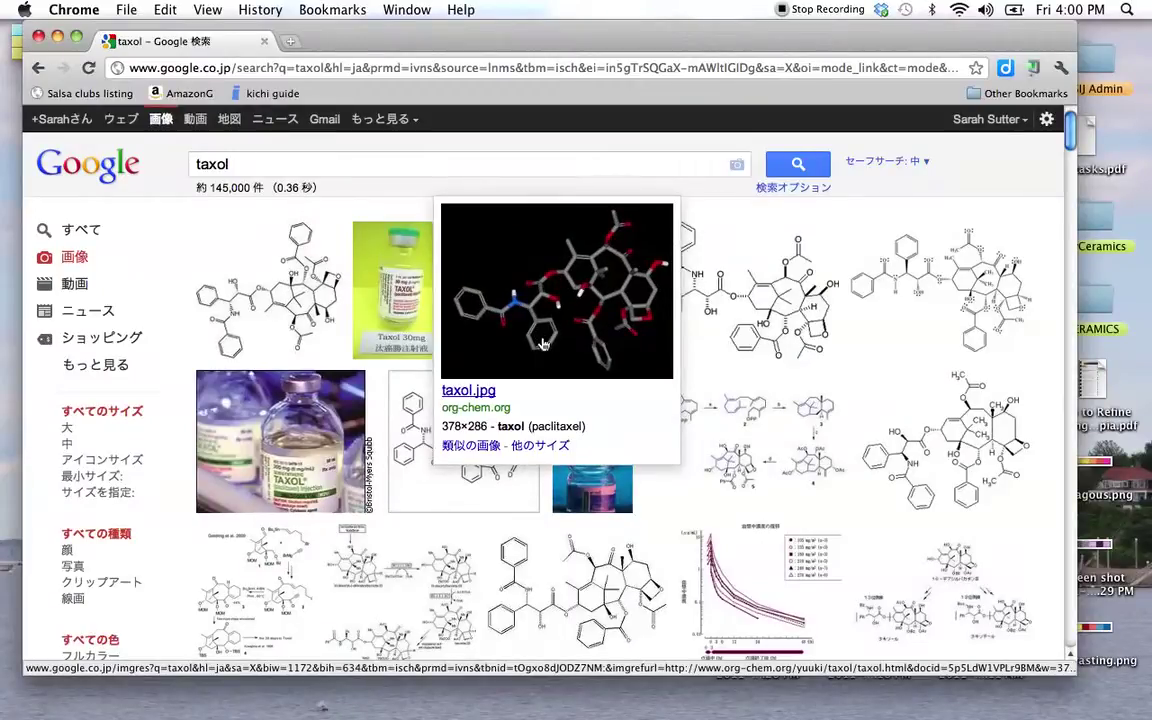
# - Set the 検索オプション image size to 640 × 480 or higher and rerun the search
pyautogui.click(789, 189)
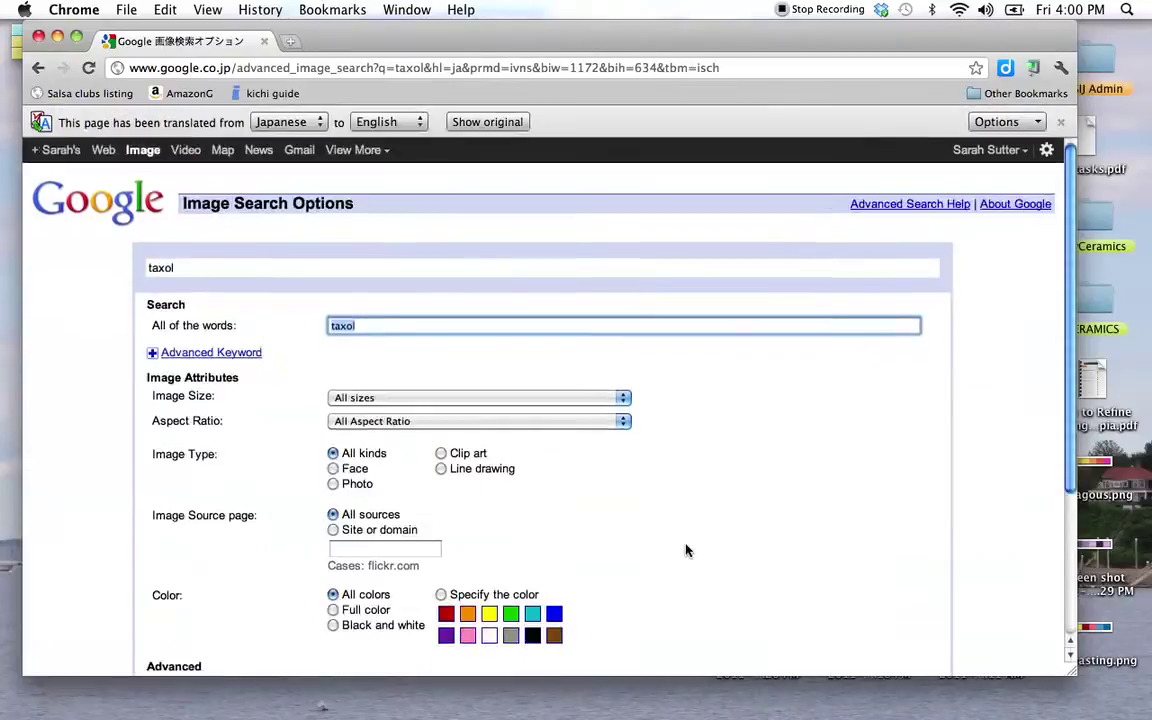
pyautogui.scroll(-5, 684, 548)
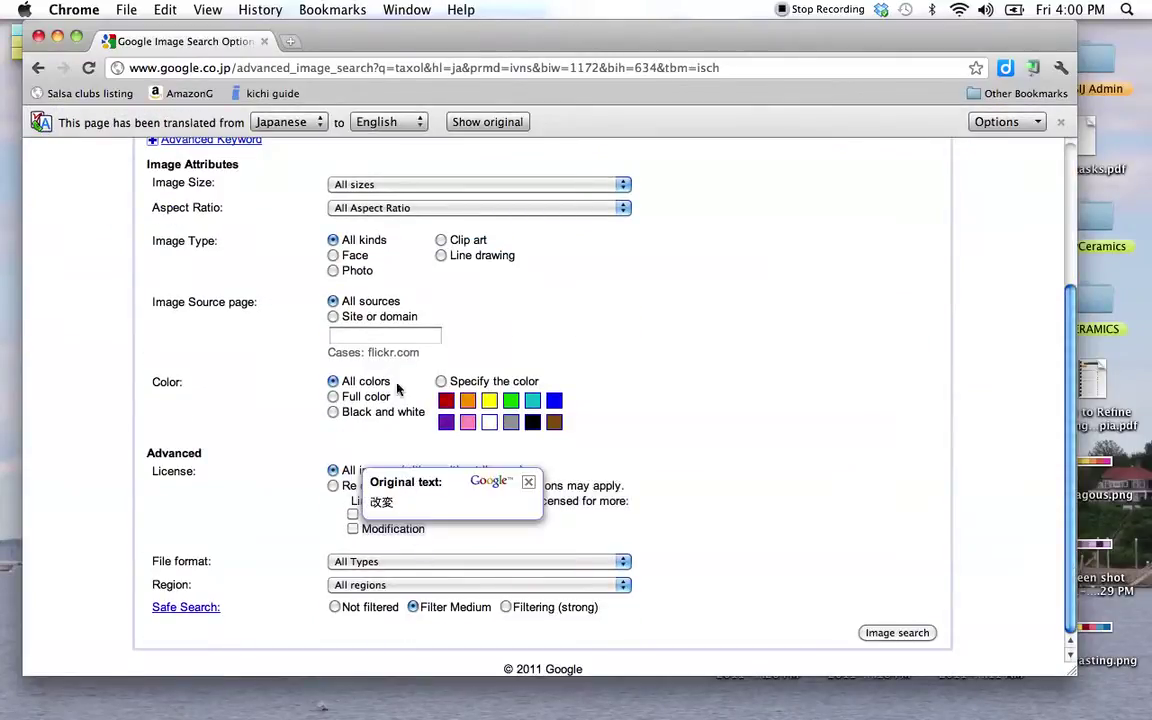
pyautogui.click(385, 188)
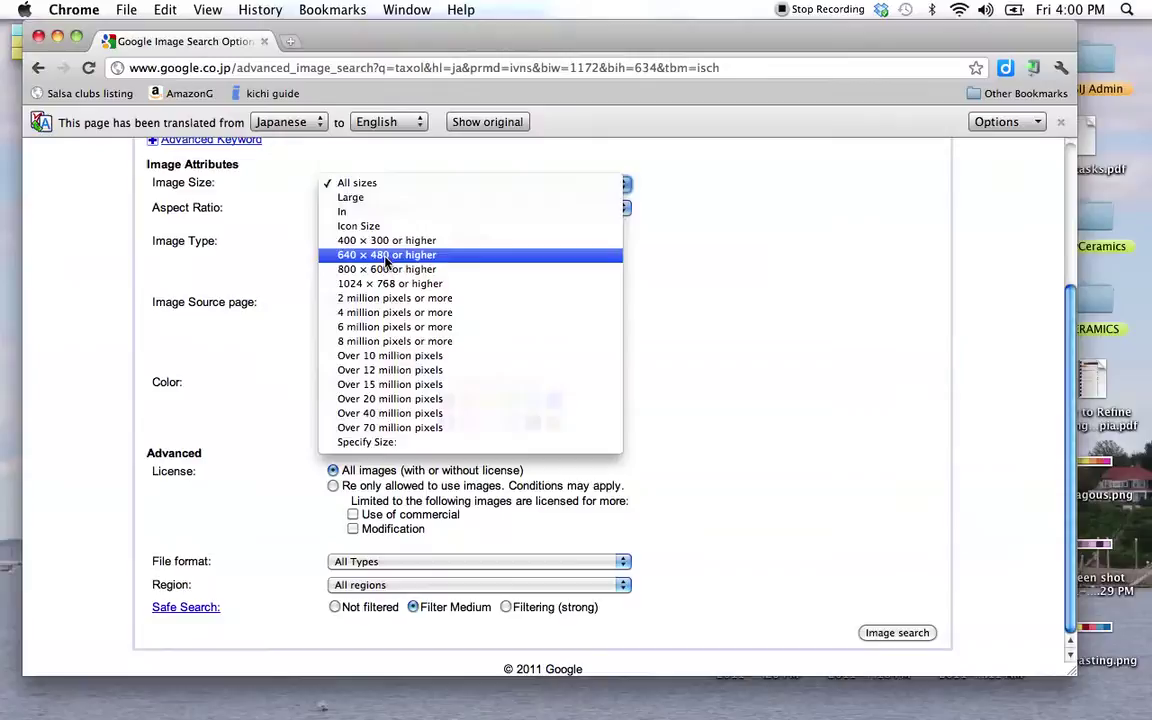
pyautogui.click(386, 256)
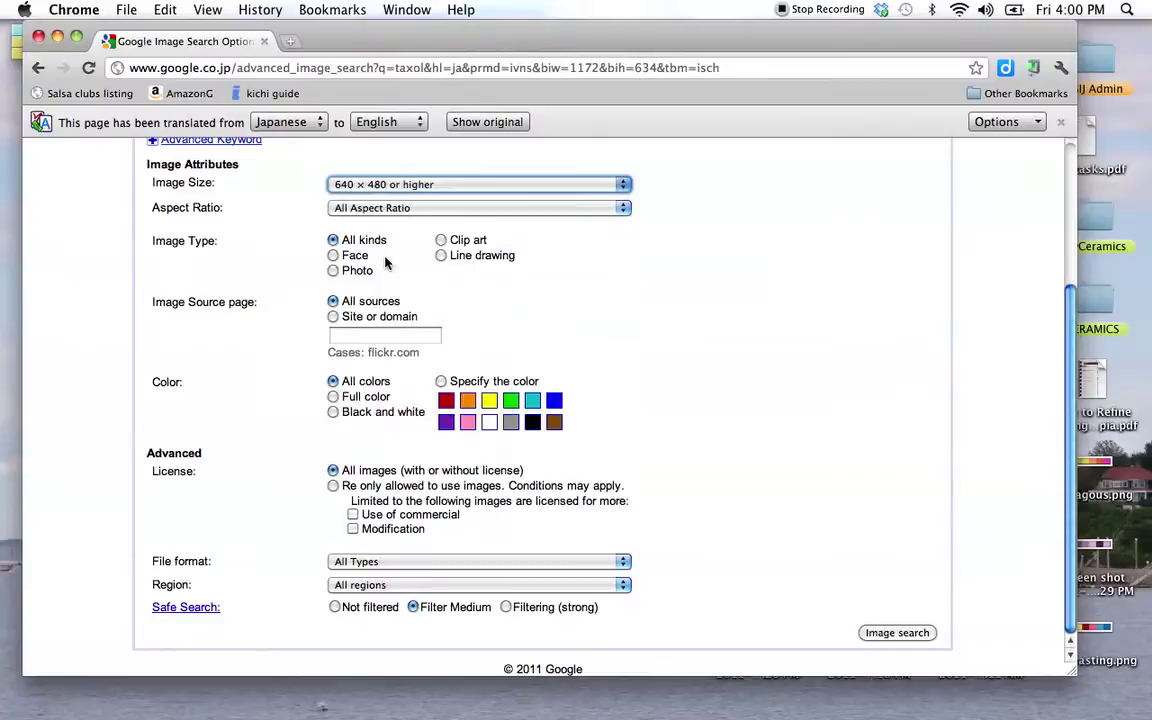
pyautogui.click(889, 633)
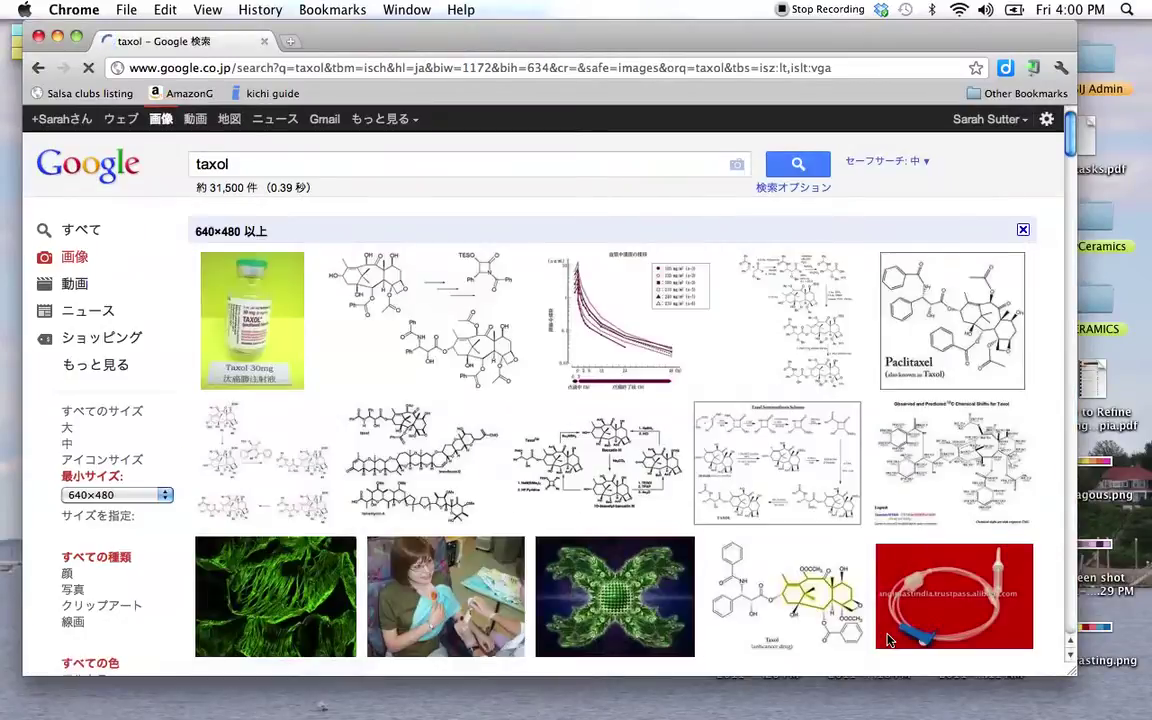
# - Open the TaxolSemiSynthesisHolton.png result and view it at original 1056×767 size
pyautogui.moveTo(457, 301)
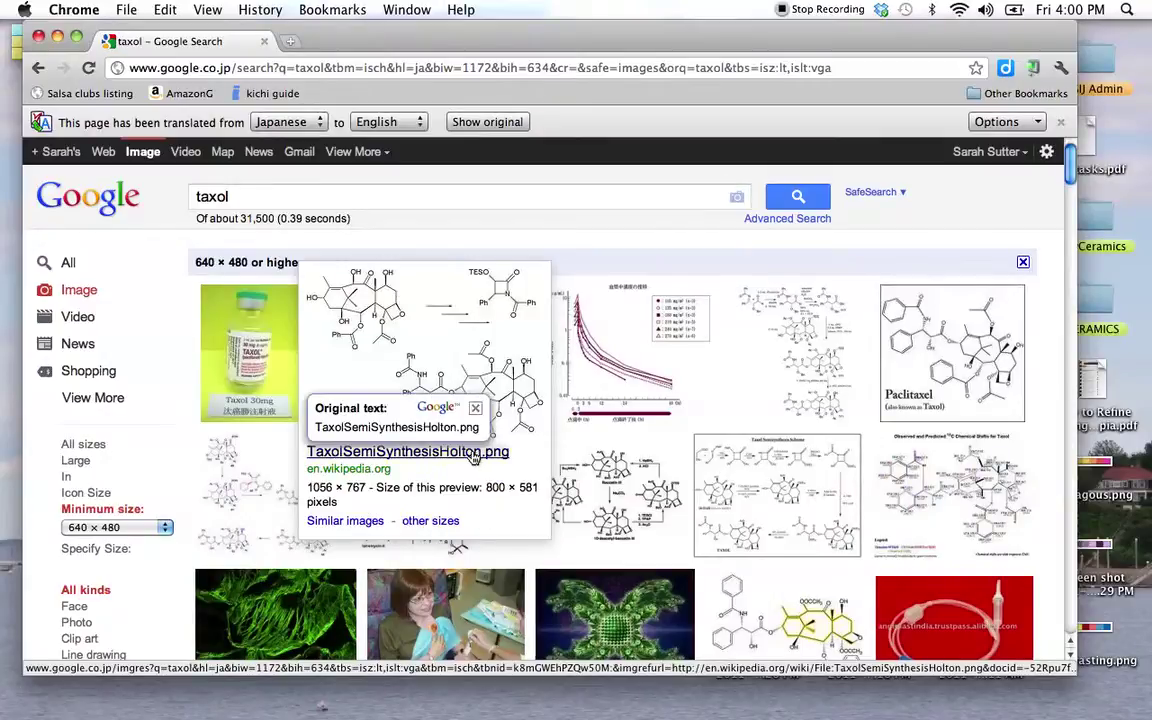
pyautogui.click(472, 453)
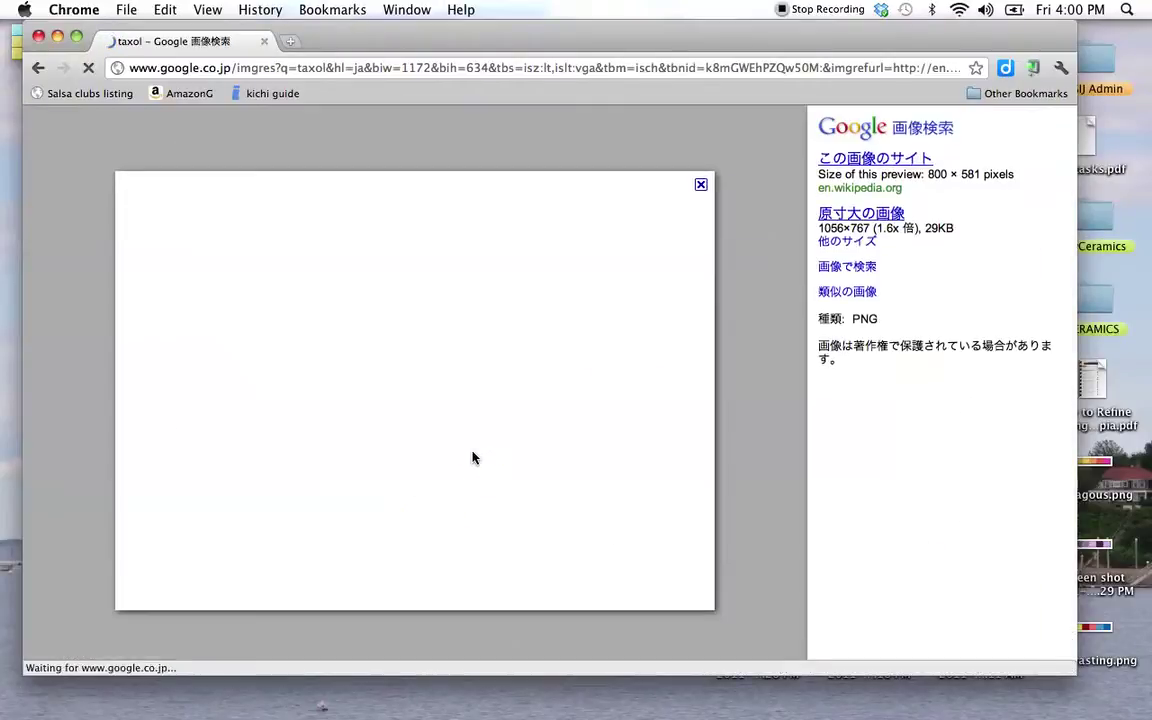
pyautogui.click(860, 216)
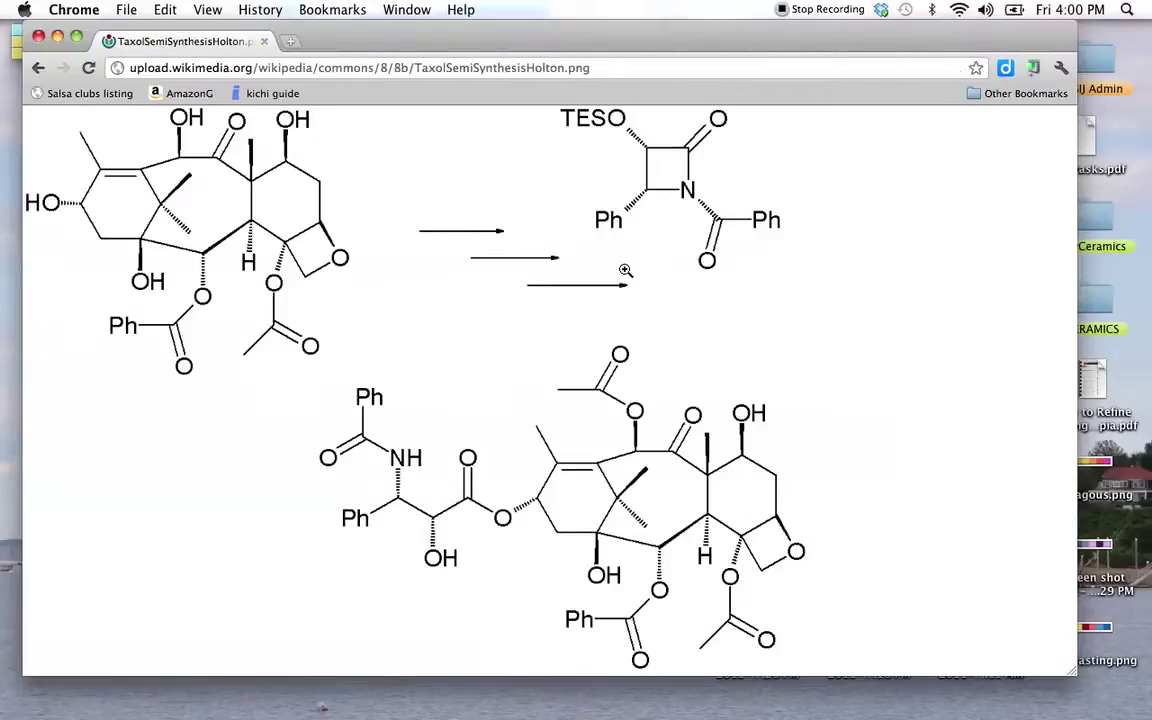
# - Save the TaxolSemiSynthesisHolton image to the Desktop with Save Image As
pyautogui.rightClick(625, 270)
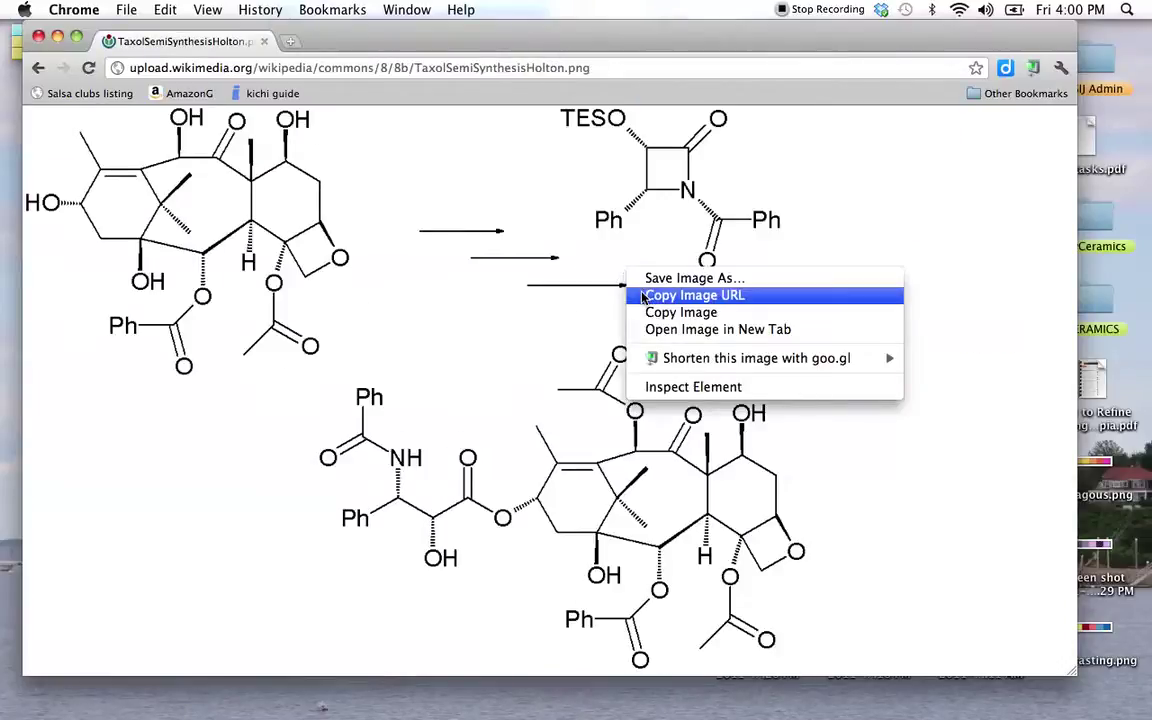
pyautogui.click(655, 287)
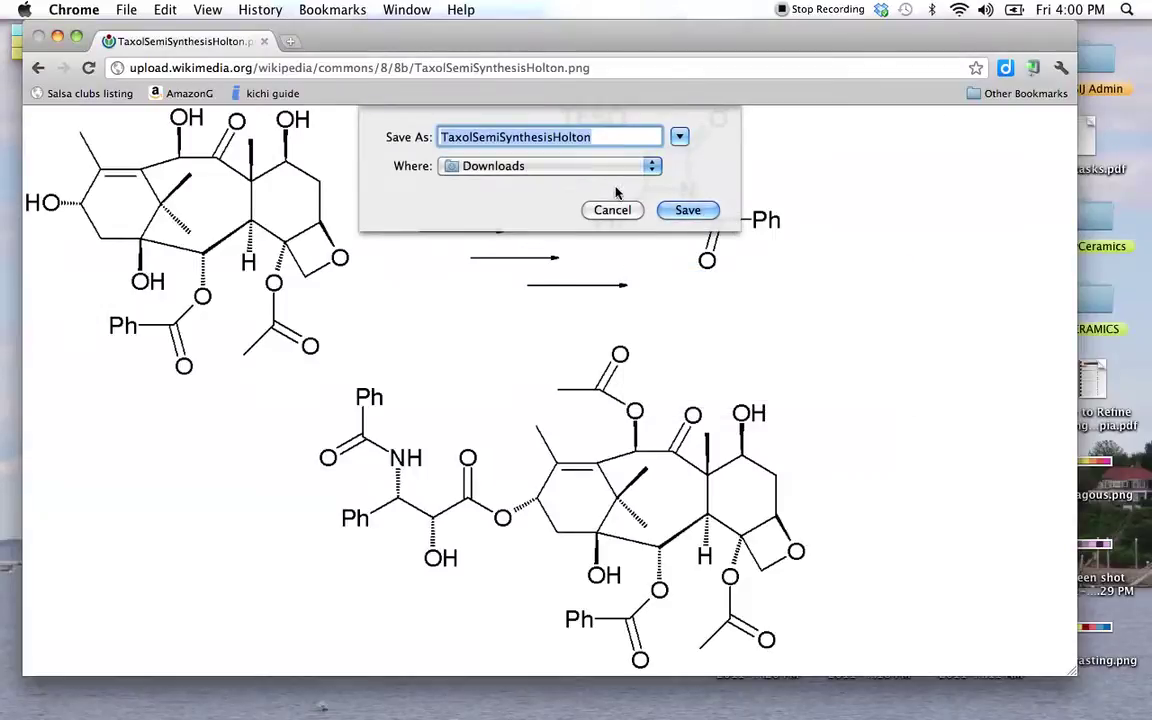
pyautogui.click(655, 168)
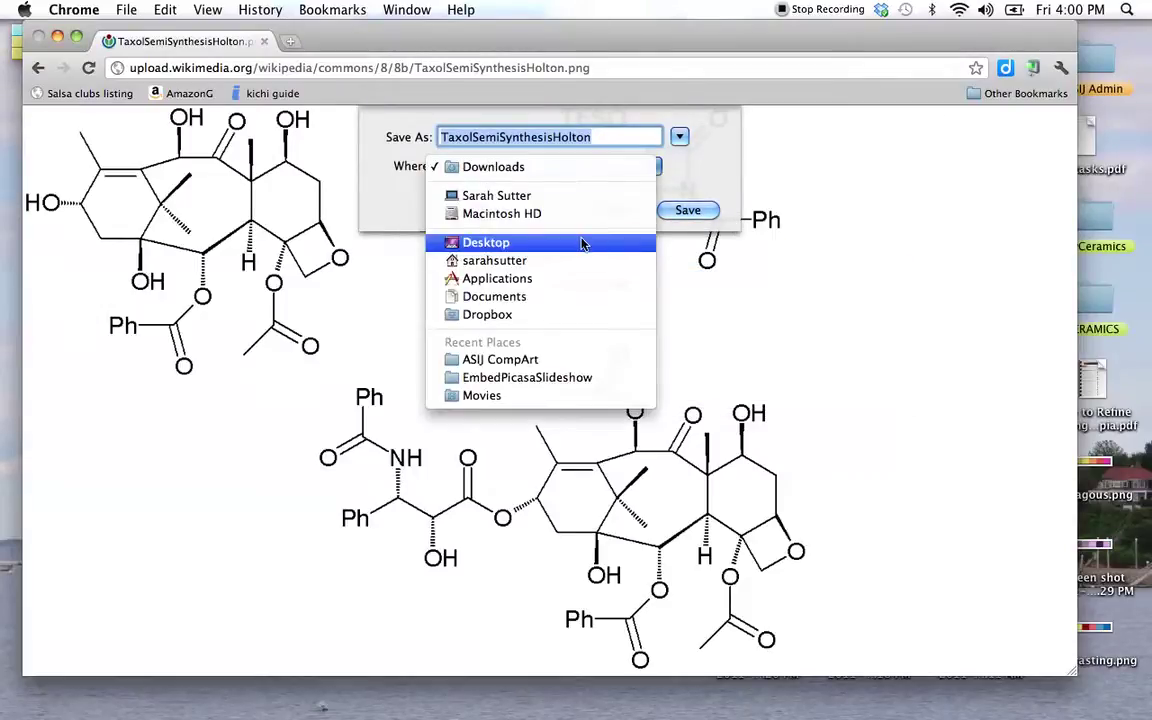
pyautogui.click(655, 242)
pyautogui.click(680, 212)
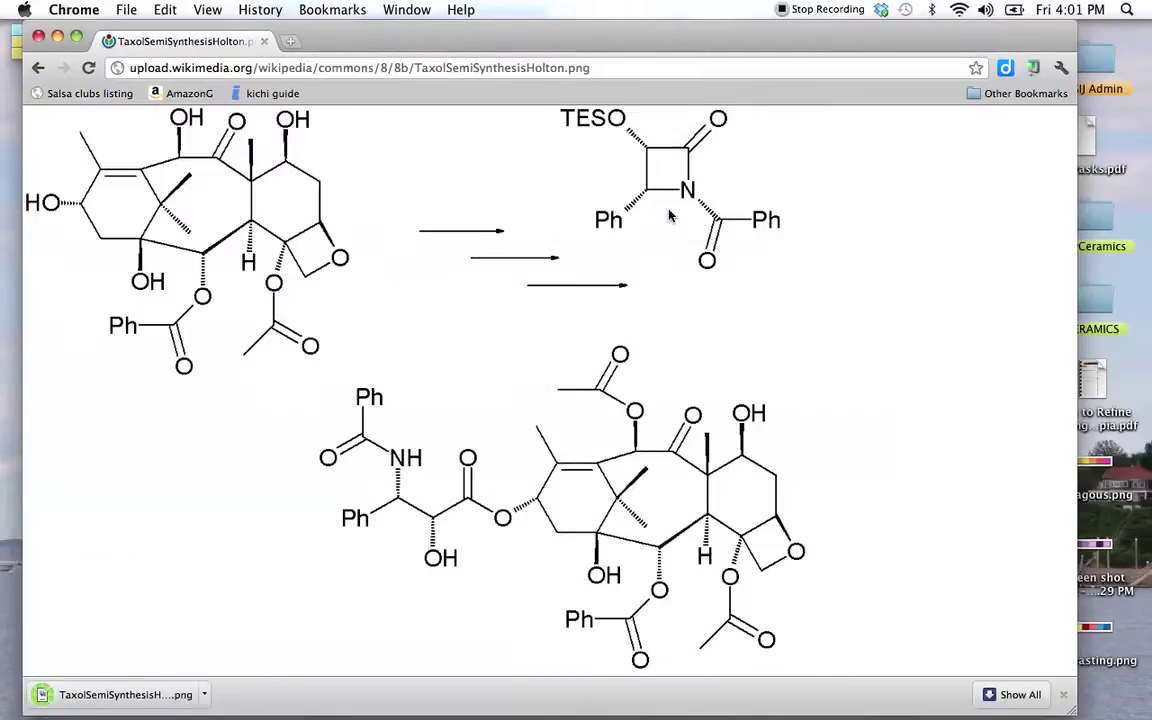
# - Go back to the filtered results and open the 3-D taxol molecule image at full size
pyautogui.click(39, 68)
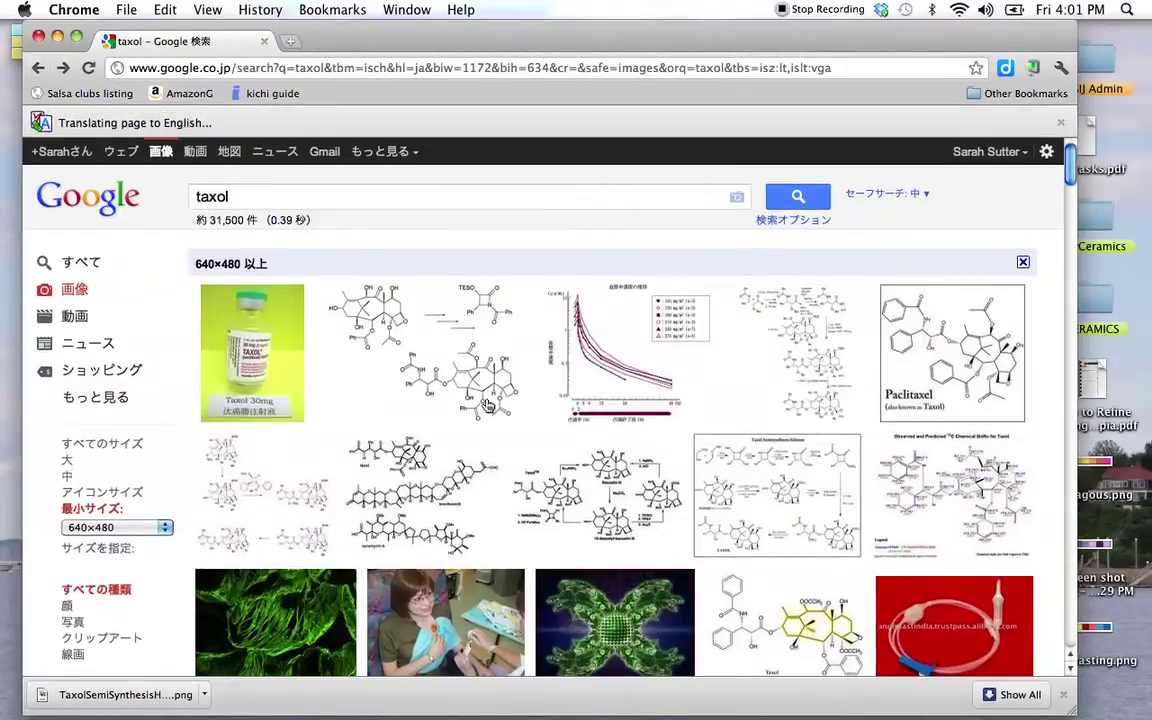
pyautogui.scroll(-3, 612, 555)
pyautogui.scroll(-3, 612, 555)
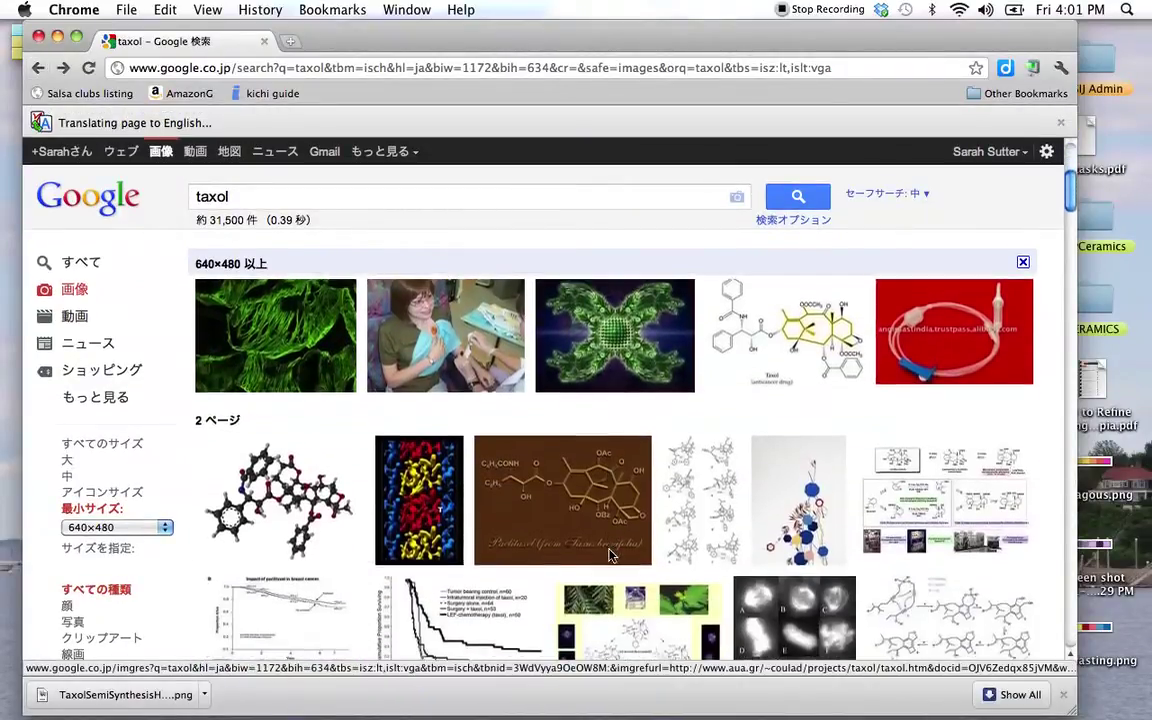
pyautogui.click(247, 428)
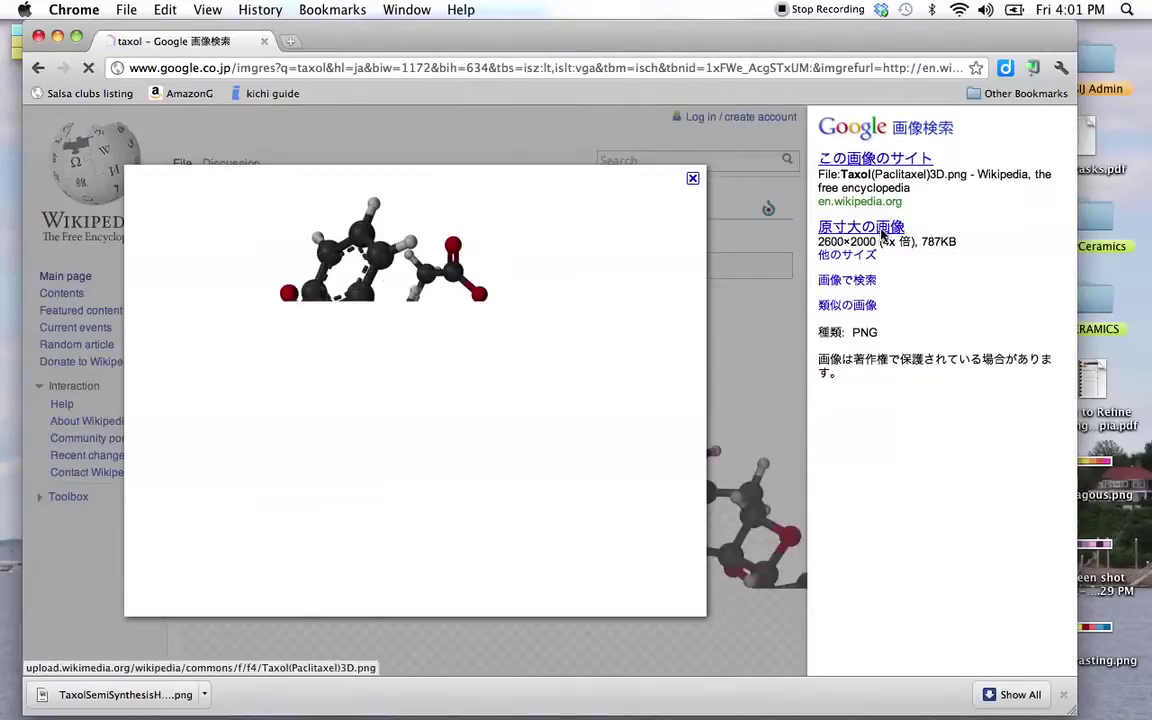
pyautogui.click(880, 228)
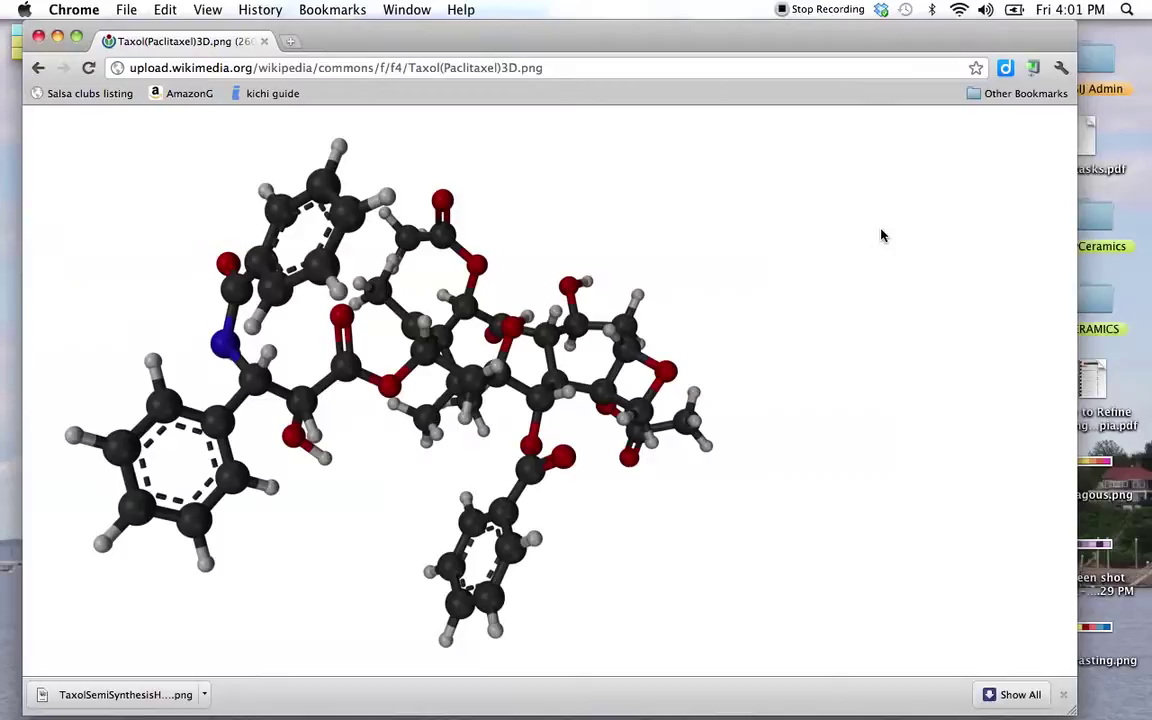
# - Save Taxol(Paclitaxel)3D.png to the Desktop
pyautogui.rightClick(442, 358)
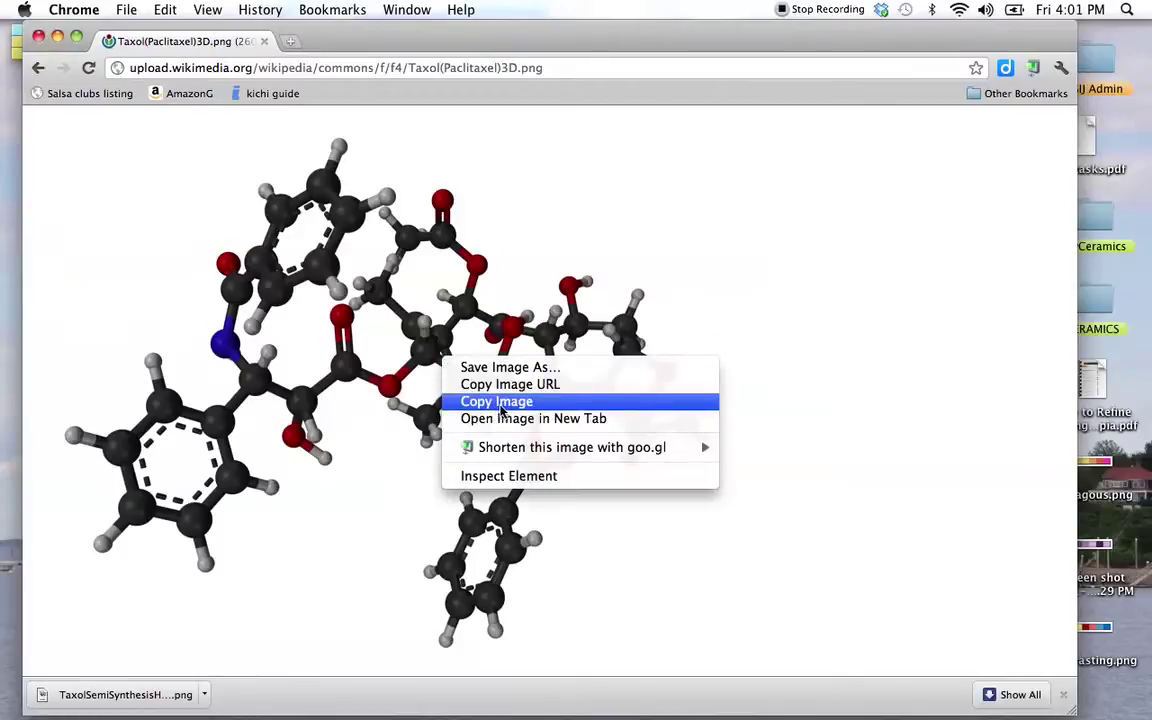
pyautogui.click(508, 367)
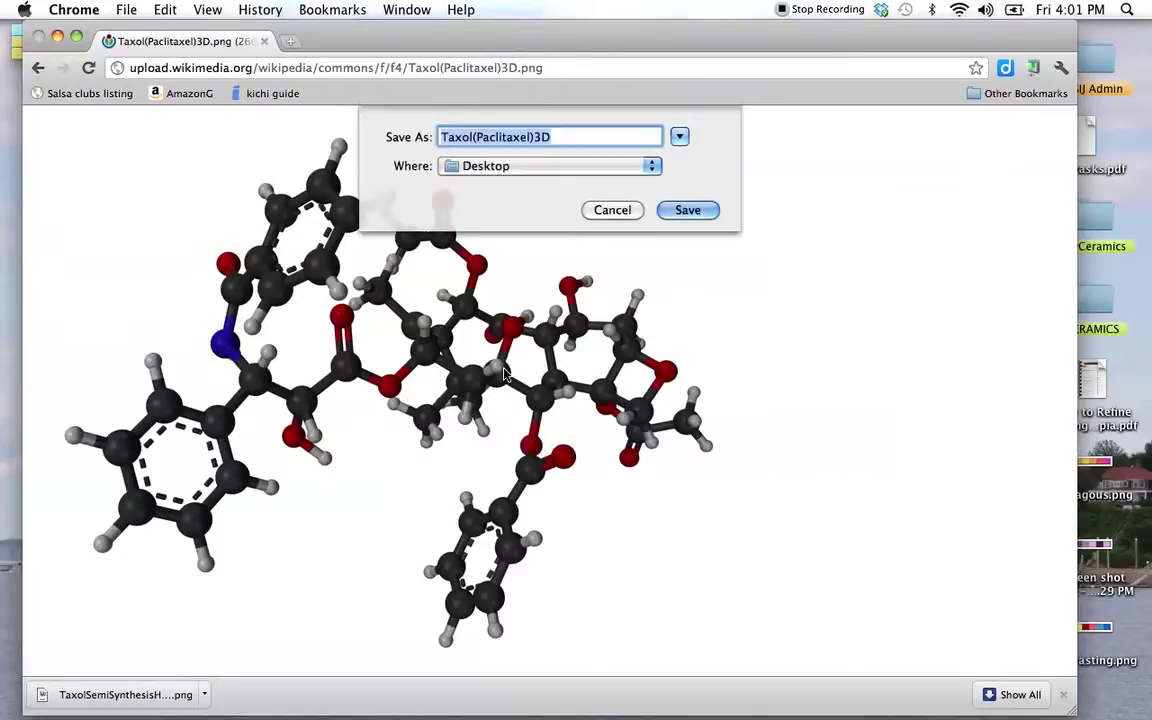
pyautogui.click(673, 209)
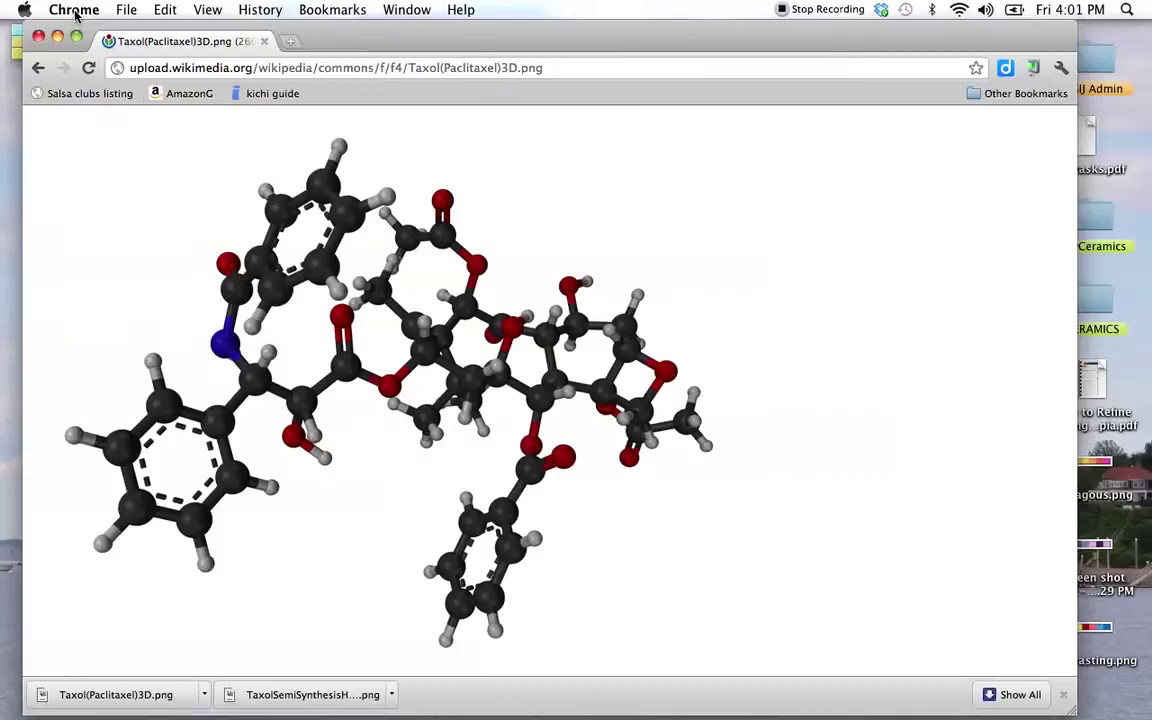
# - Move Chrome aside and arrange the two Taxol PNG icons on the desktop
pyautogui.moveTo(400, 30); pyautogui.dragTo(326, 500)
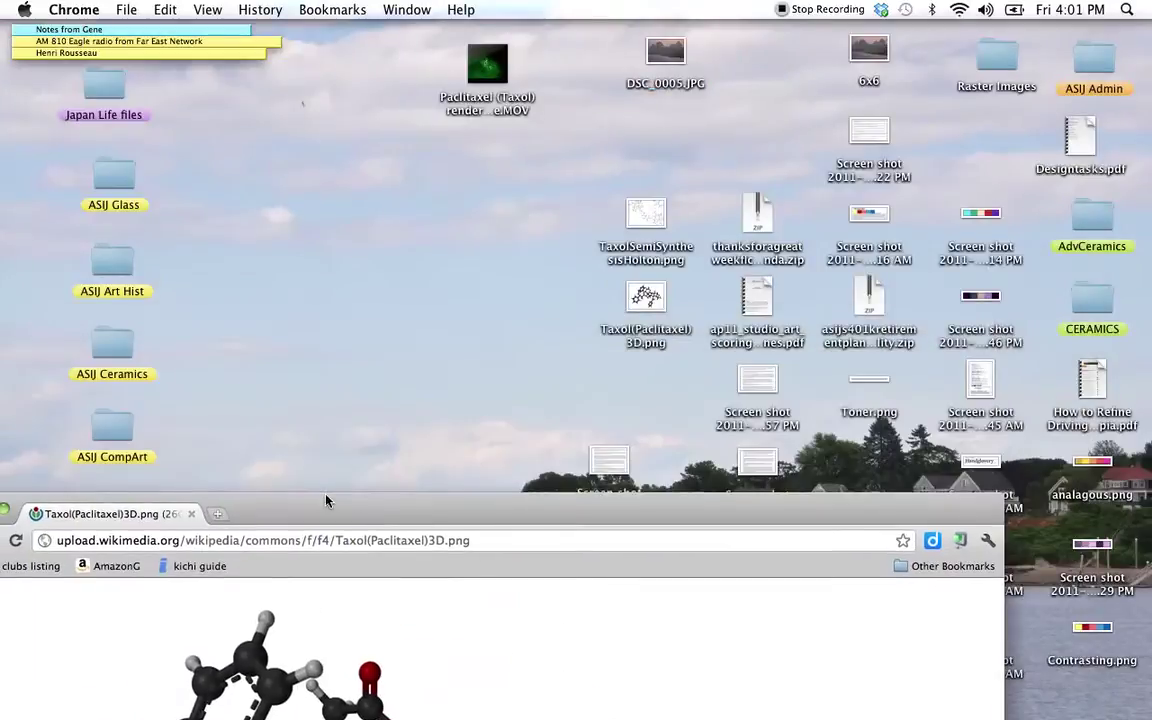
pyautogui.moveTo(648, 300); pyautogui.dragTo(500, 255)
pyautogui.moveTo(646, 204); pyautogui.dragTo(487, 172)
pyautogui.click(558, 240)
# - Create a desktop folder named Taxol and move both Taxol PNGs into it
pyautogui.press('super+shift+n')
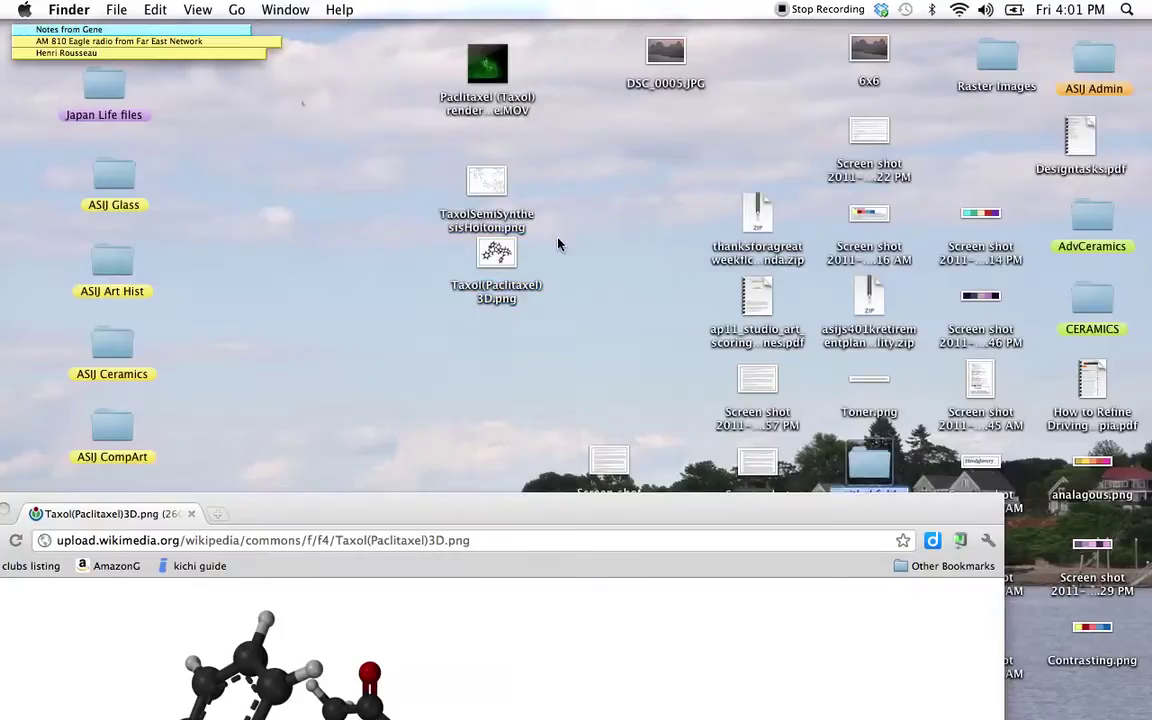
pyautogui.moveTo(872, 465); pyautogui.dragTo(626, 172)
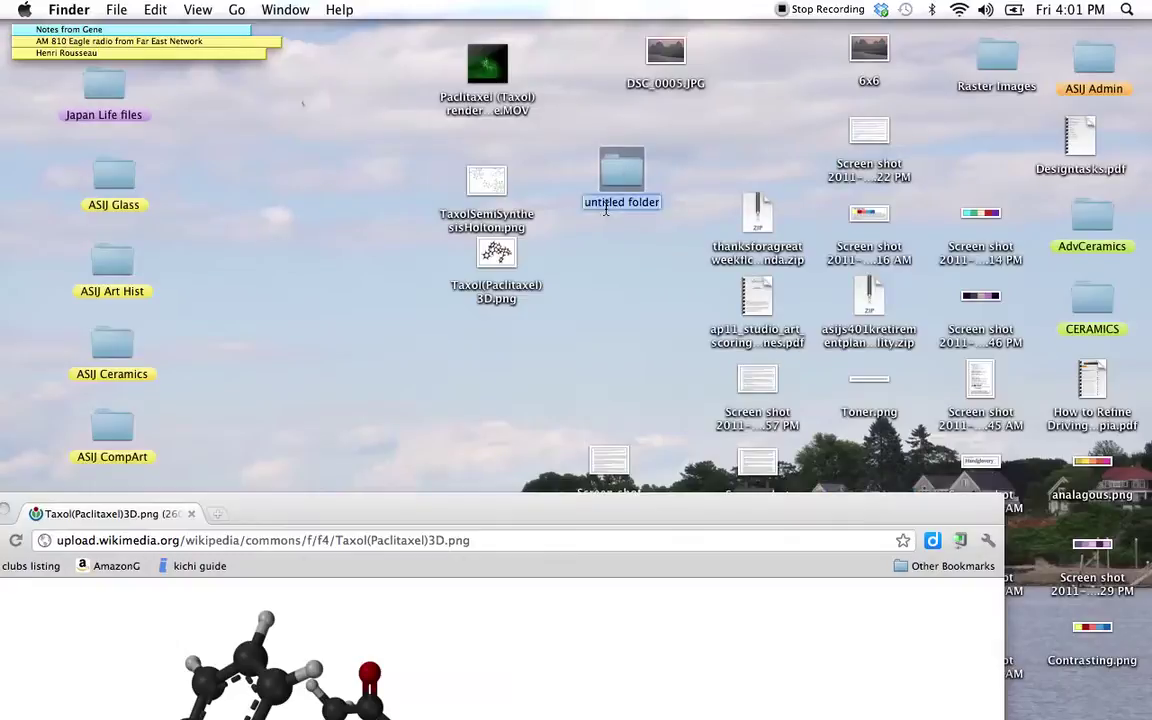
pyautogui.press('Return')
pyautogui.write('Taxol')
pyautogui.click(537, 207)
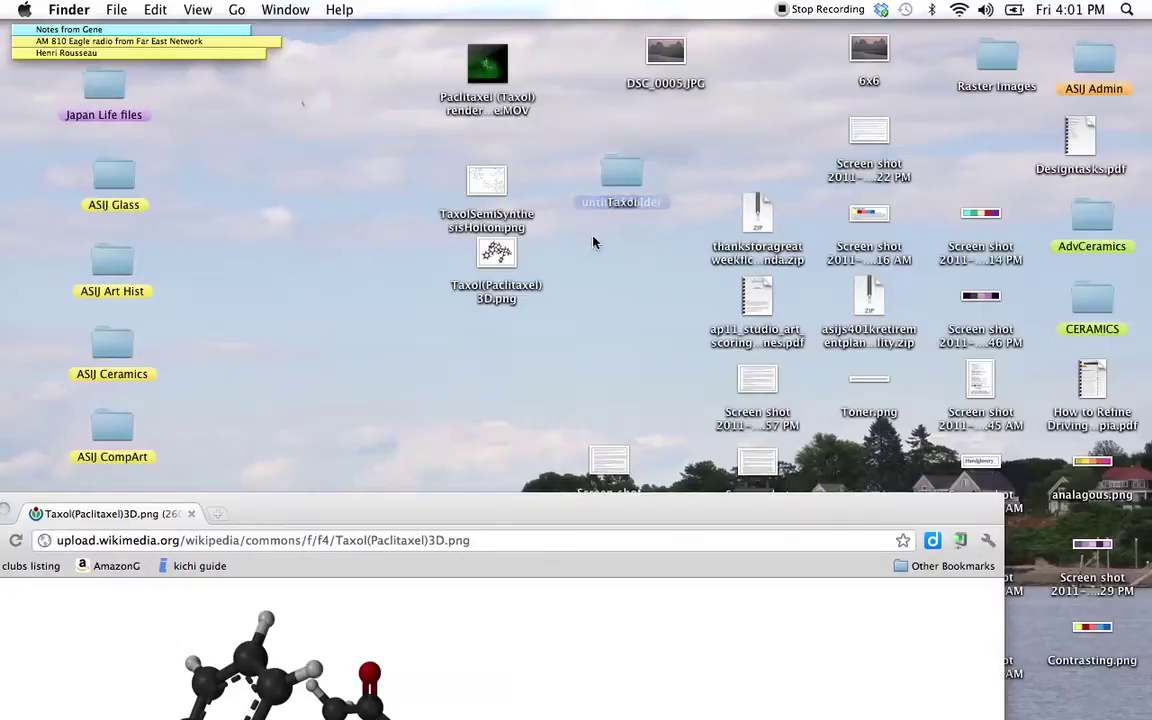
pyautogui.moveTo(393, 158); pyautogui.dragTo(495, 342)
pyautogui.moveTo(497, 253); pyautogui.dragTo(362, 703)
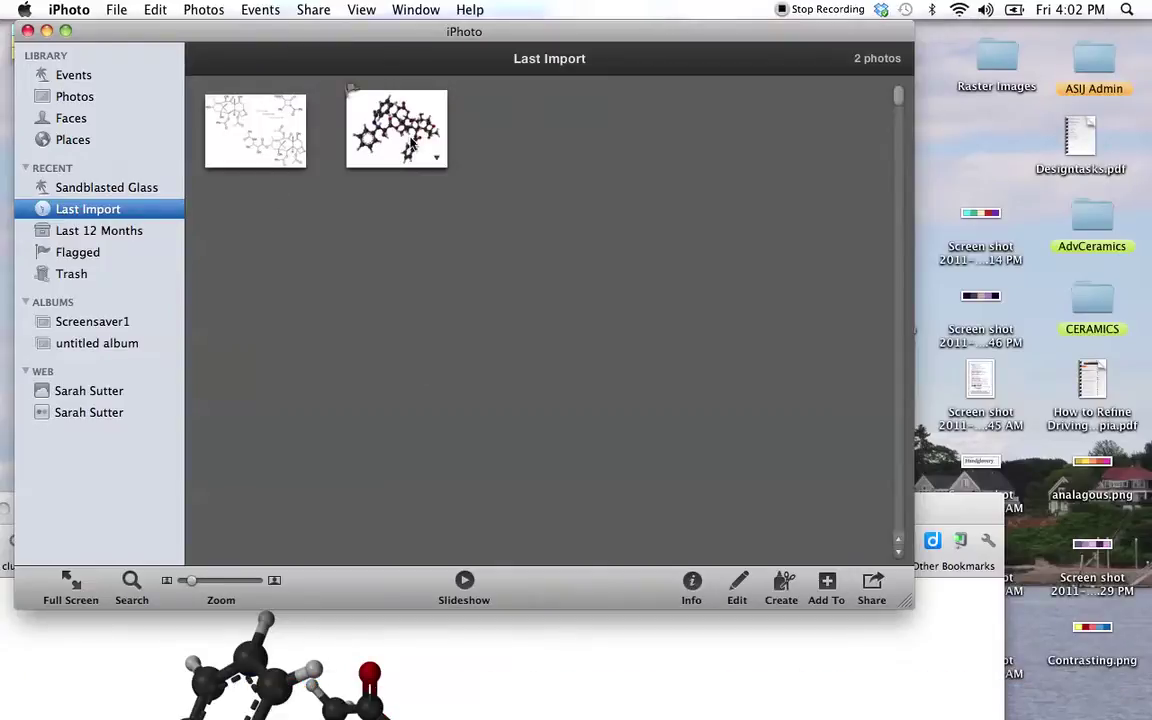
# - Select both imported photos and make a new album from them via File > New
pyautogui.moveTo(507, 157); pyautogui.dragTo(199, 137)
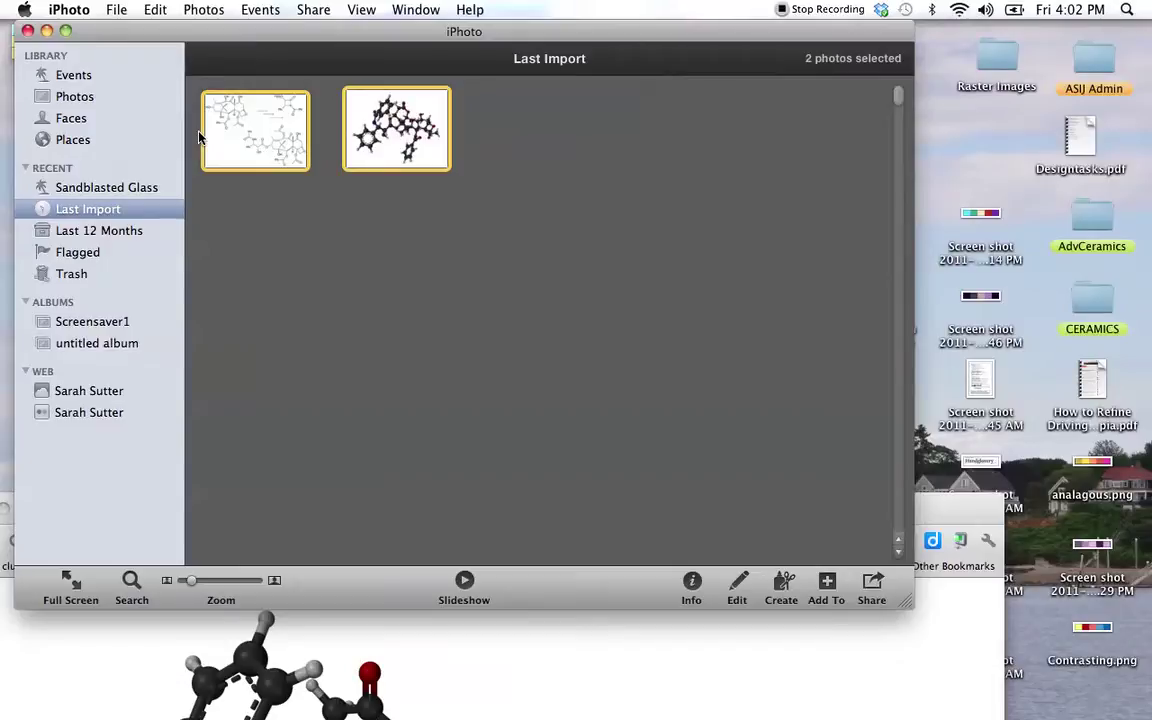
pyautogui.click(116, 10)
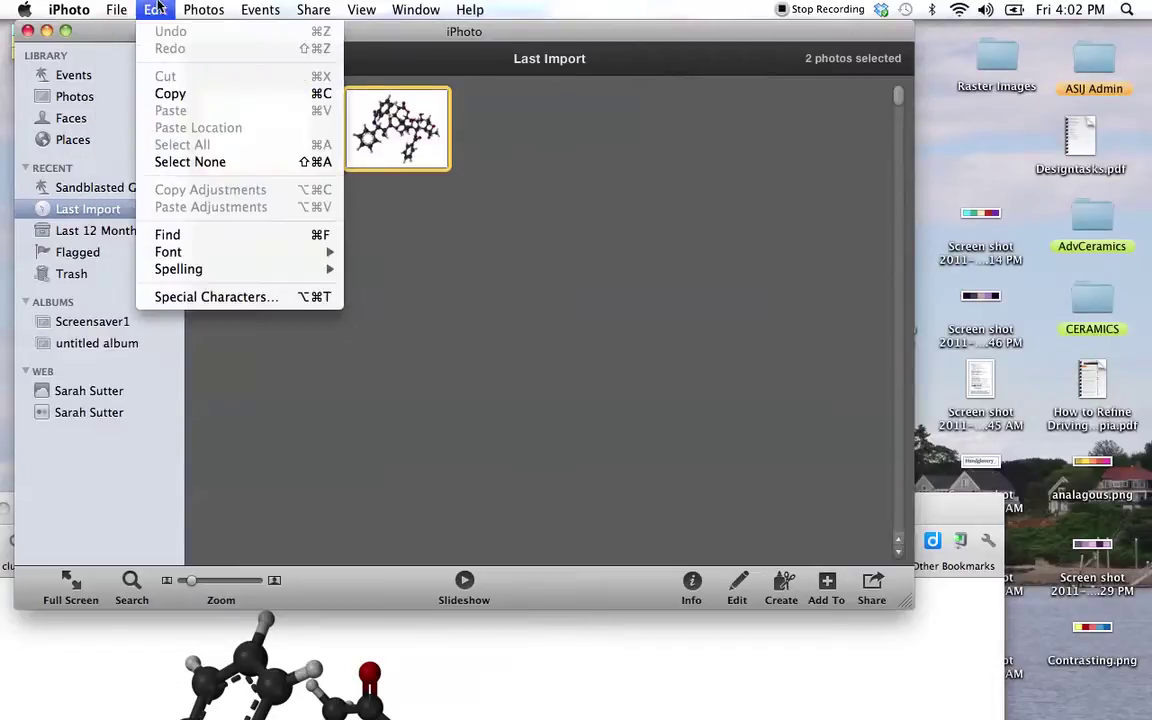
pyautogui.moveTo(188, 8)
pyautogui.moveTo(258, 9)
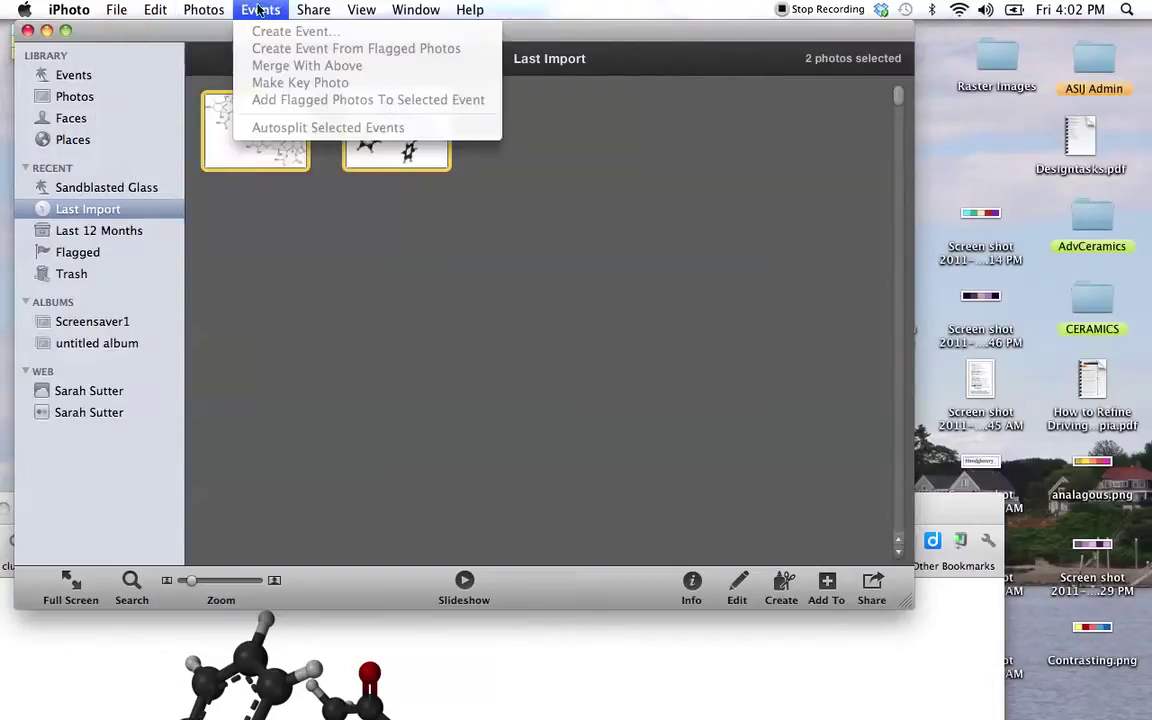
pyautogui.click(266, 362)
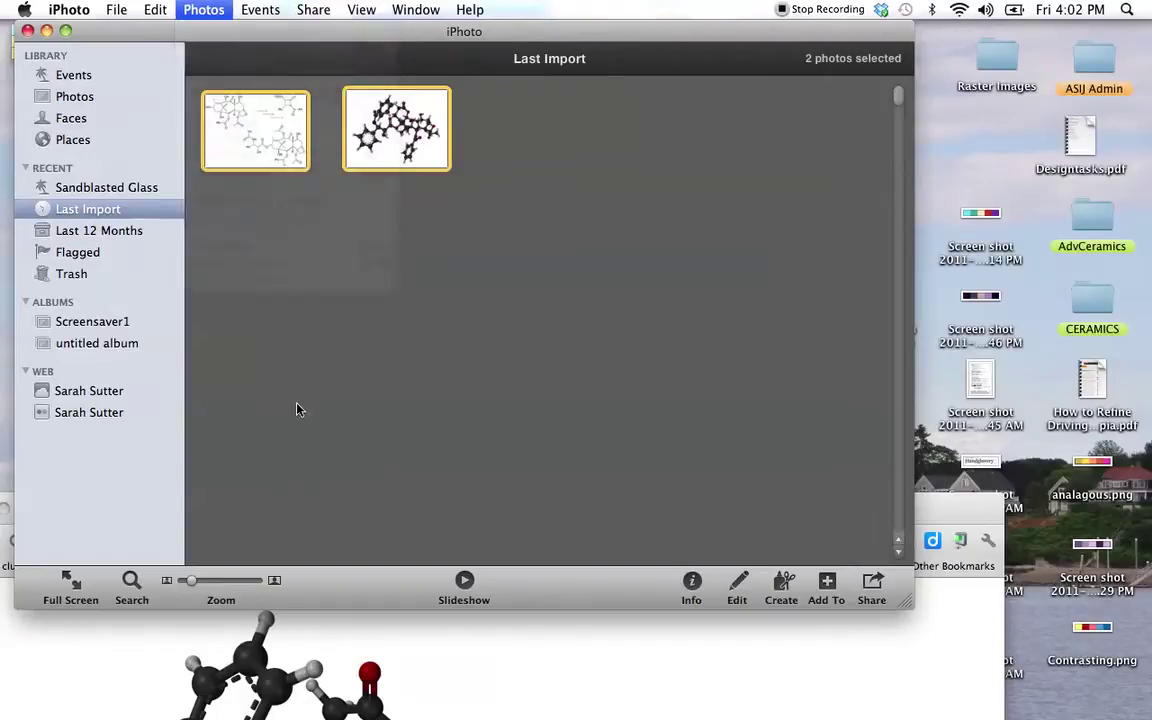
pyautogui.click(114, 9)
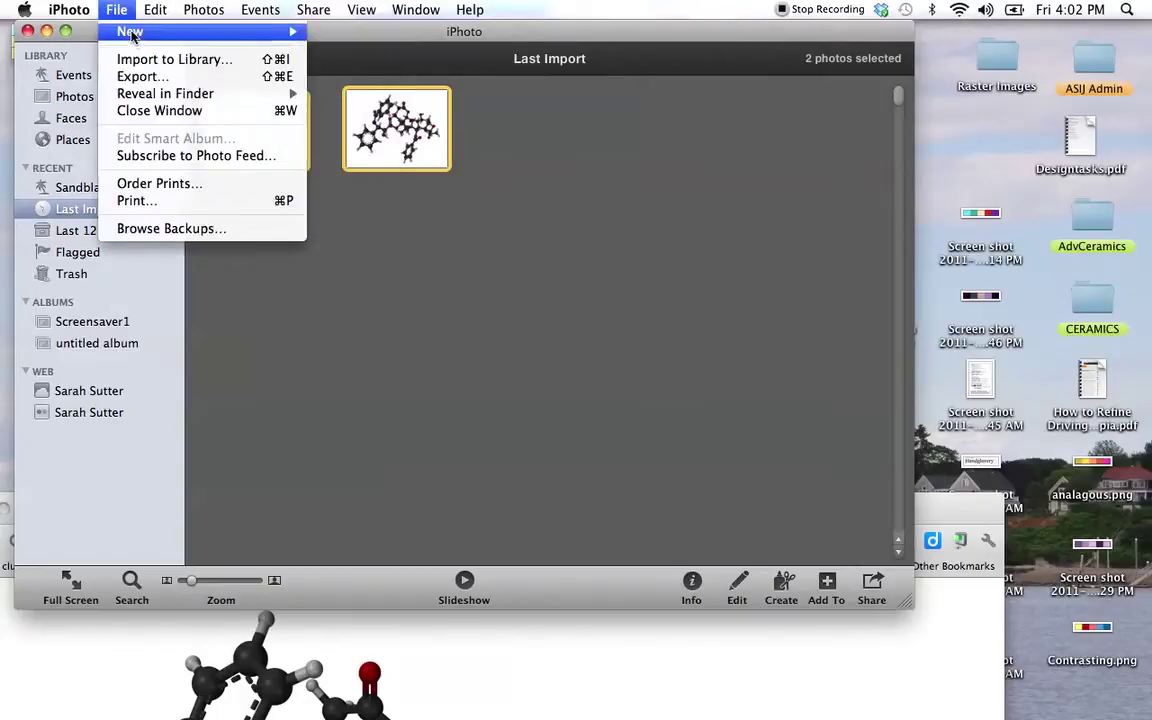
pyautogui.moveTo(122, 32)
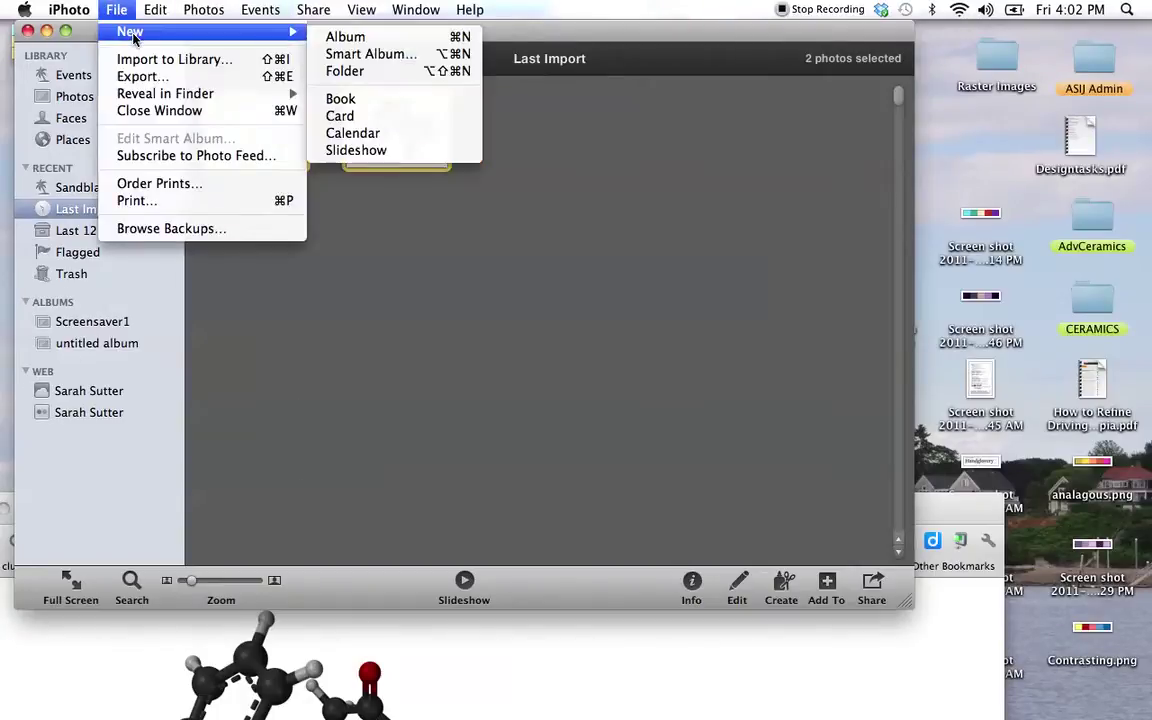
pyautogui.click(343, 37)
# - Rename the new untitled album to Taxol
pyautogui.click(301, 141)
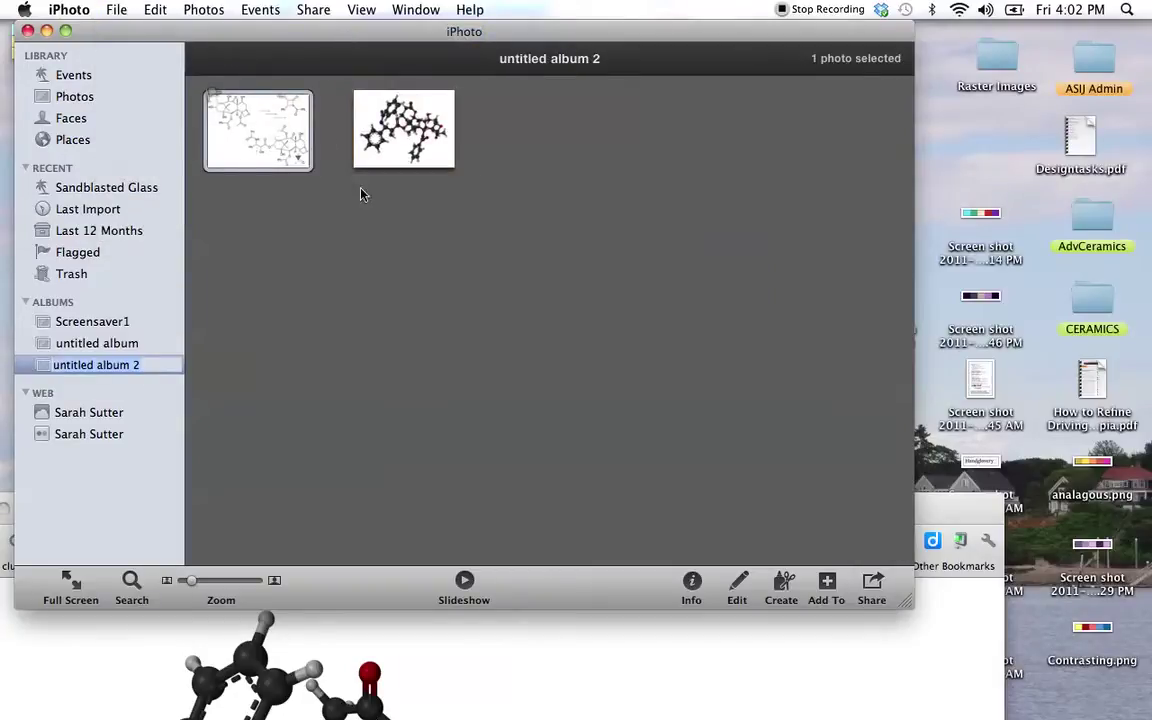
pyautogui.moveTo(548, 141); pyautogui.dragTo(200, 148)
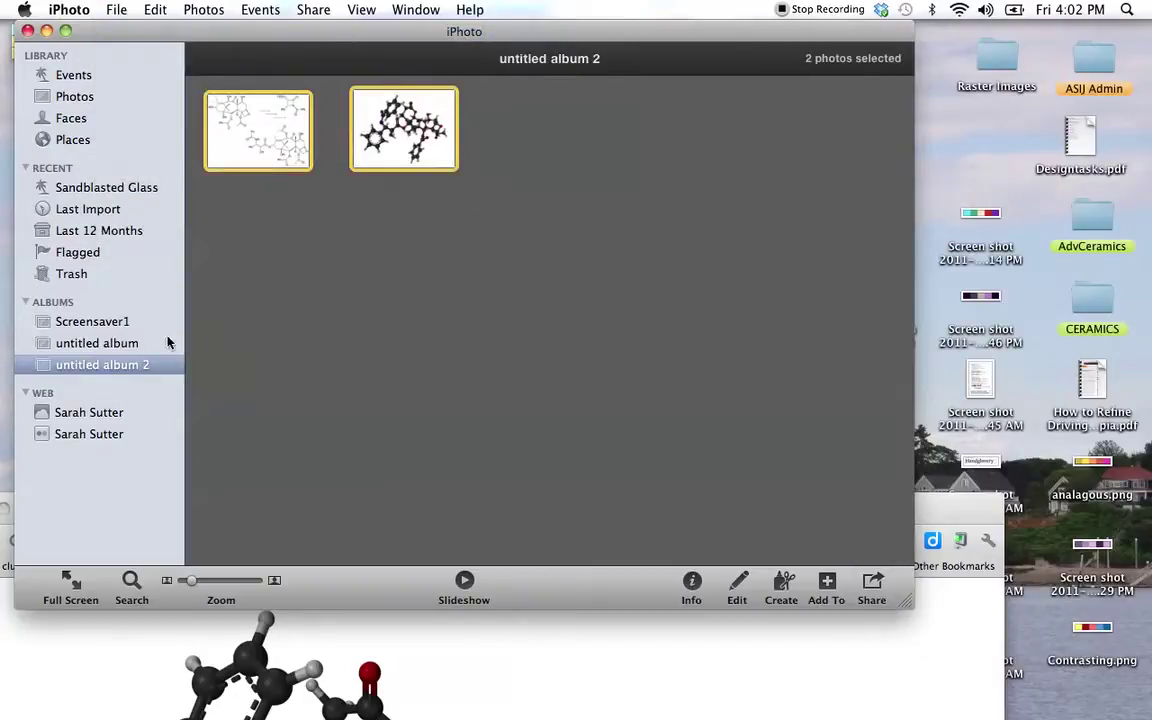
pyautogui.doubleClick(118, 366)
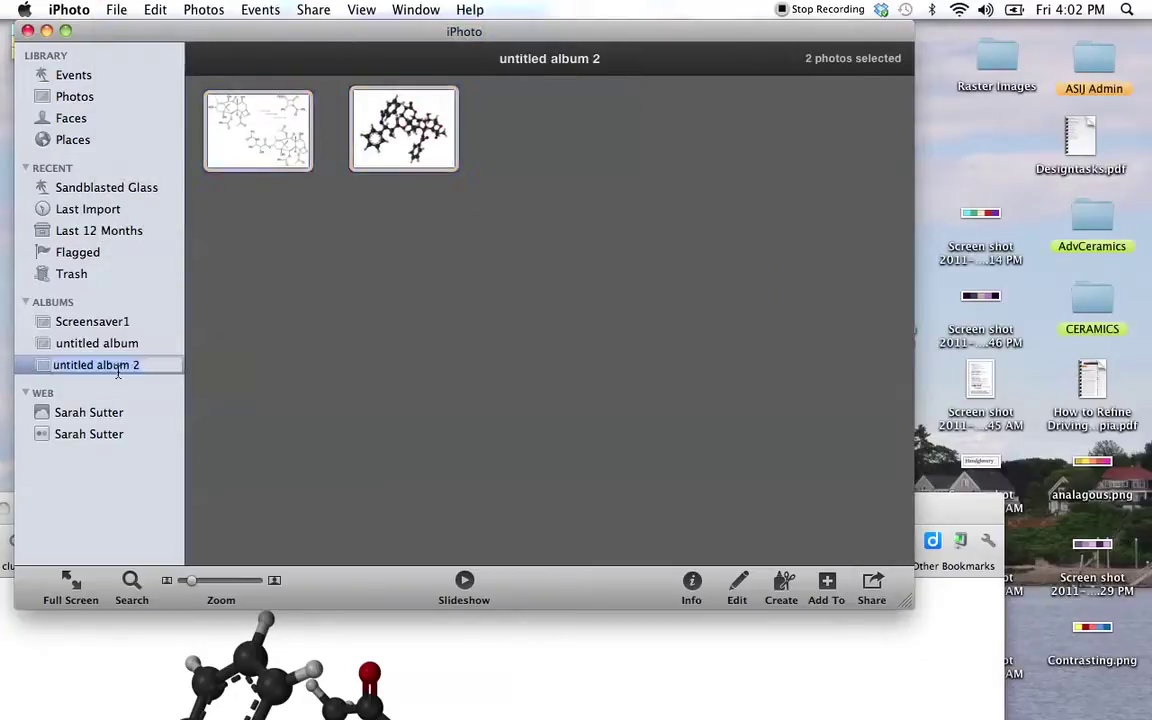
pyautogui.write('Taxol')
pyautogui.click(44, 367)
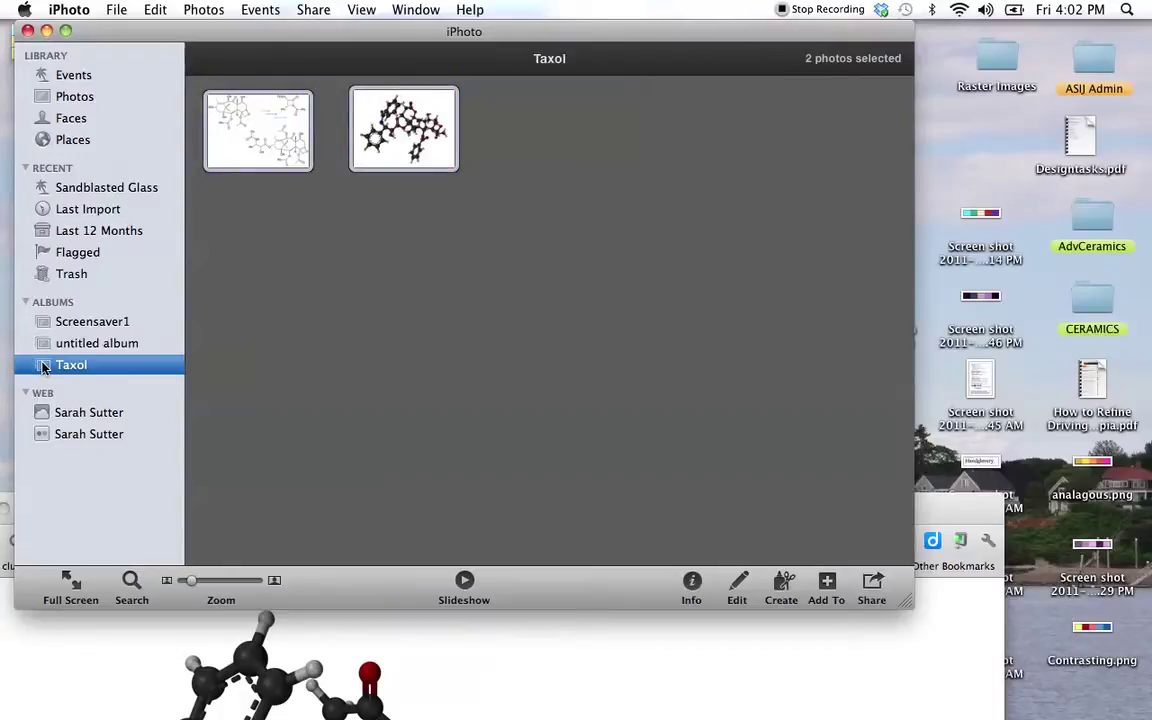
pyautogui.click(390, 349)
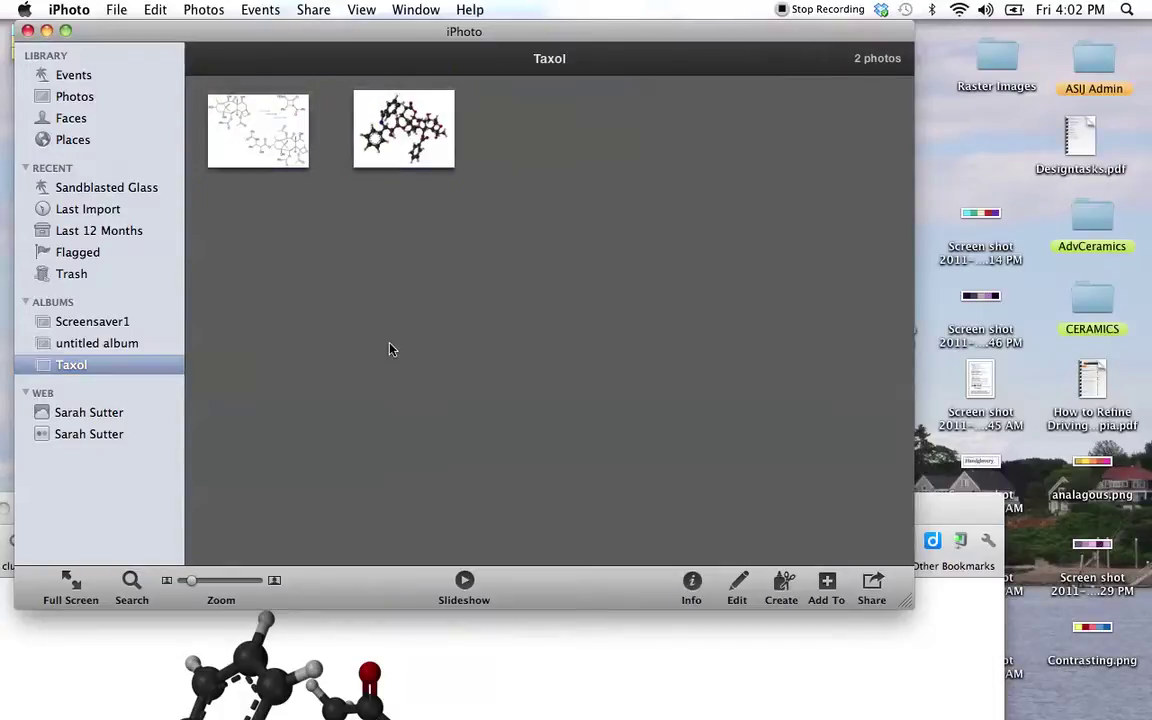
# - Hide iPhoto, launch iMovie from the Dock, and generate iPhoto video thumbnails now
pyautogui.press('super+h')
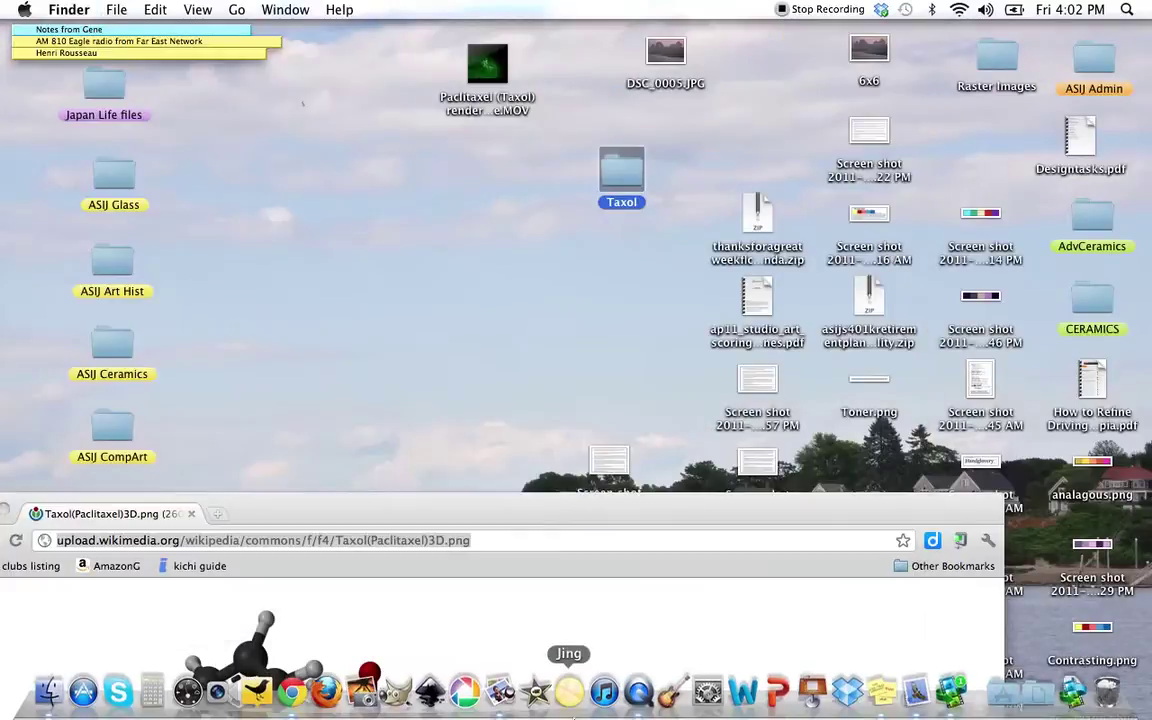
pyautogui.click(535, 692)
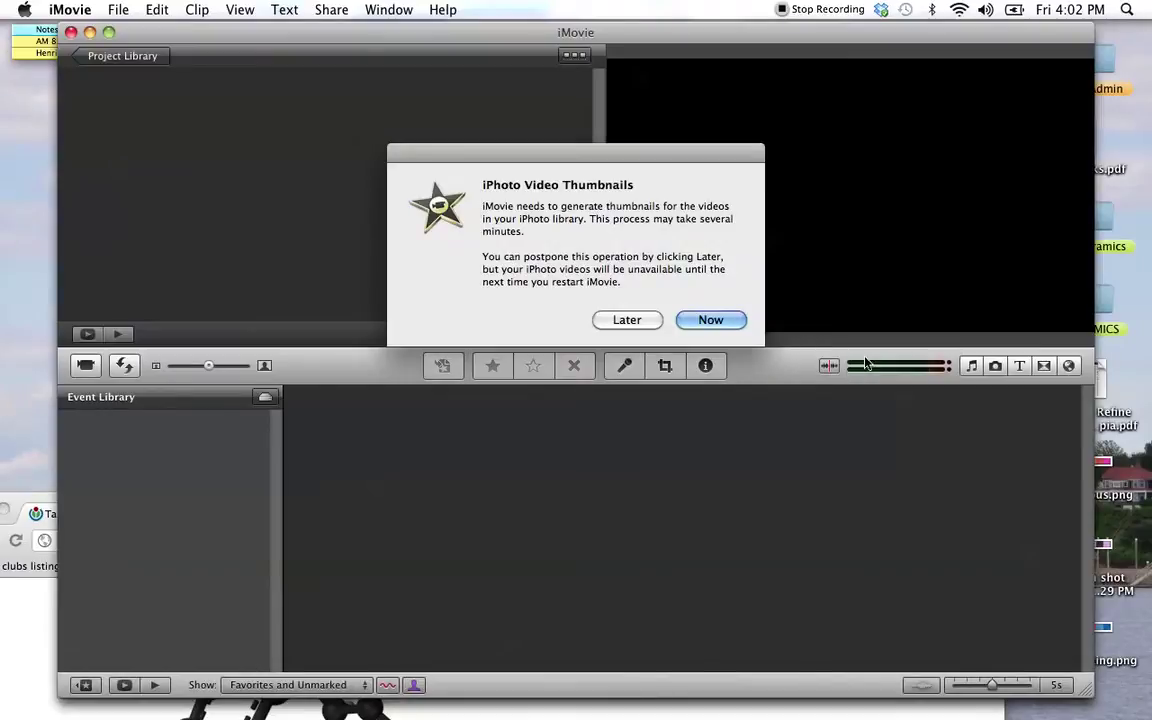
pyautogui.click(713, 322)
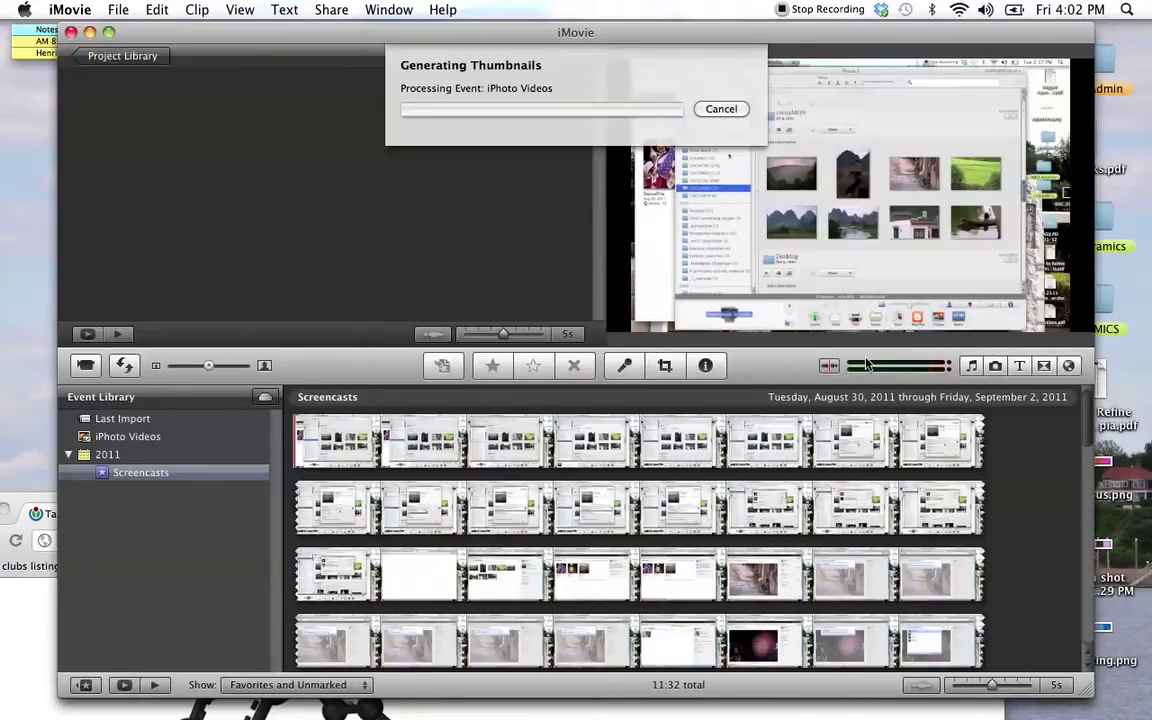